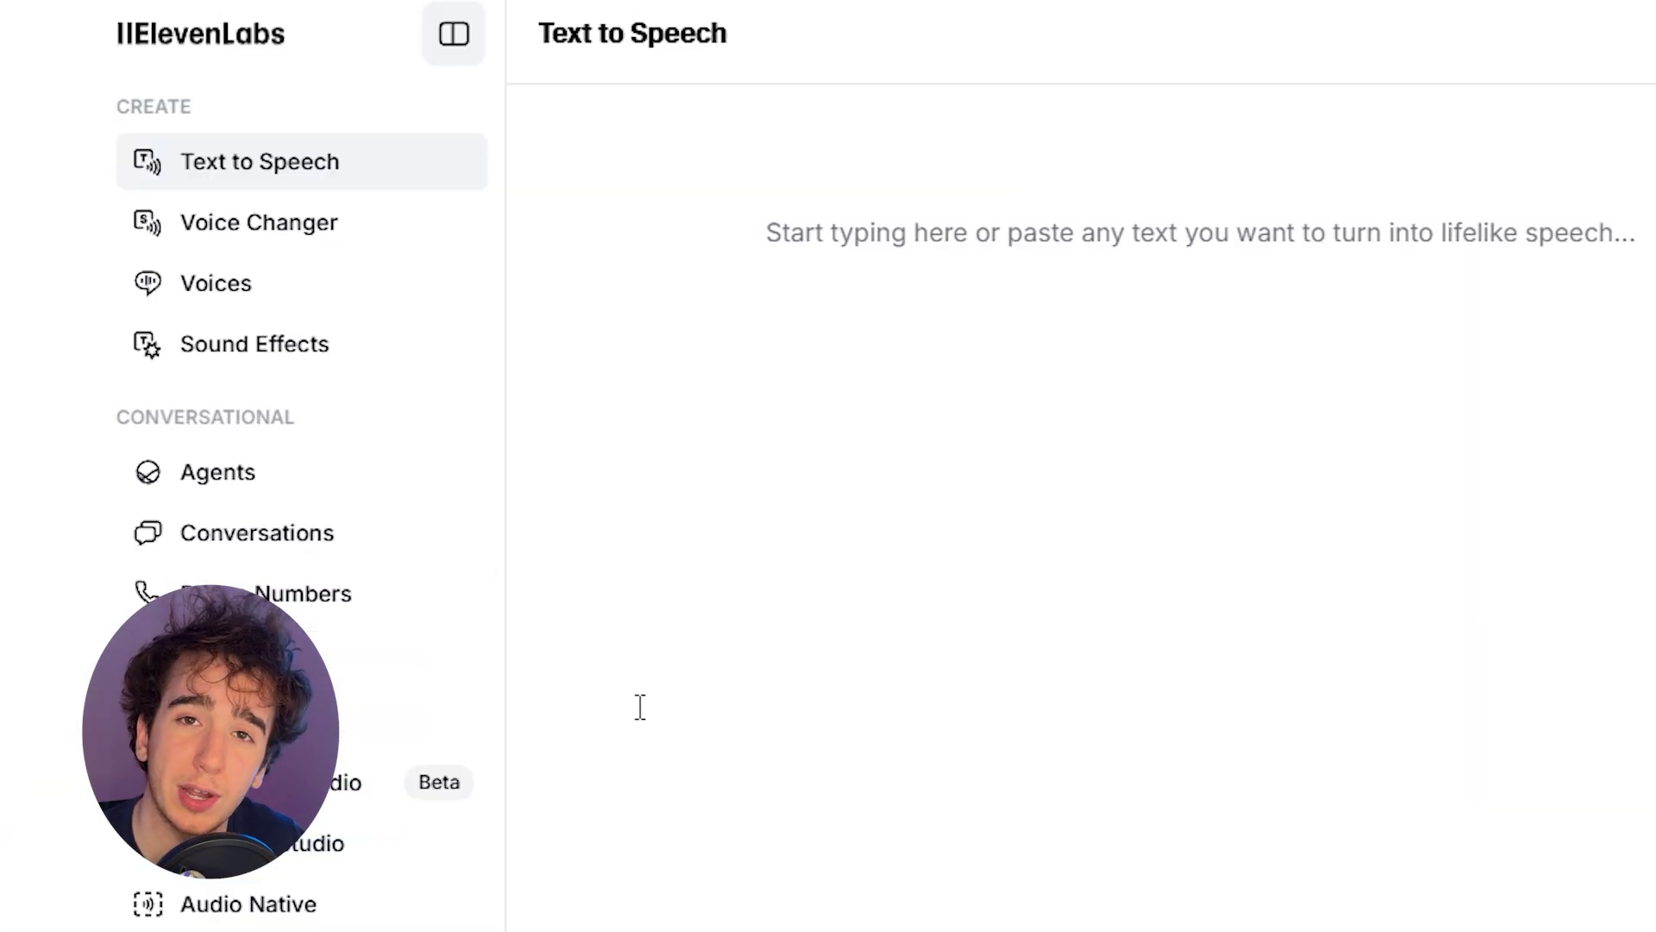
# Step: Go to Dubbing Studio and start creating a new dub
pyautogui.scroll(-5, 642, 707)
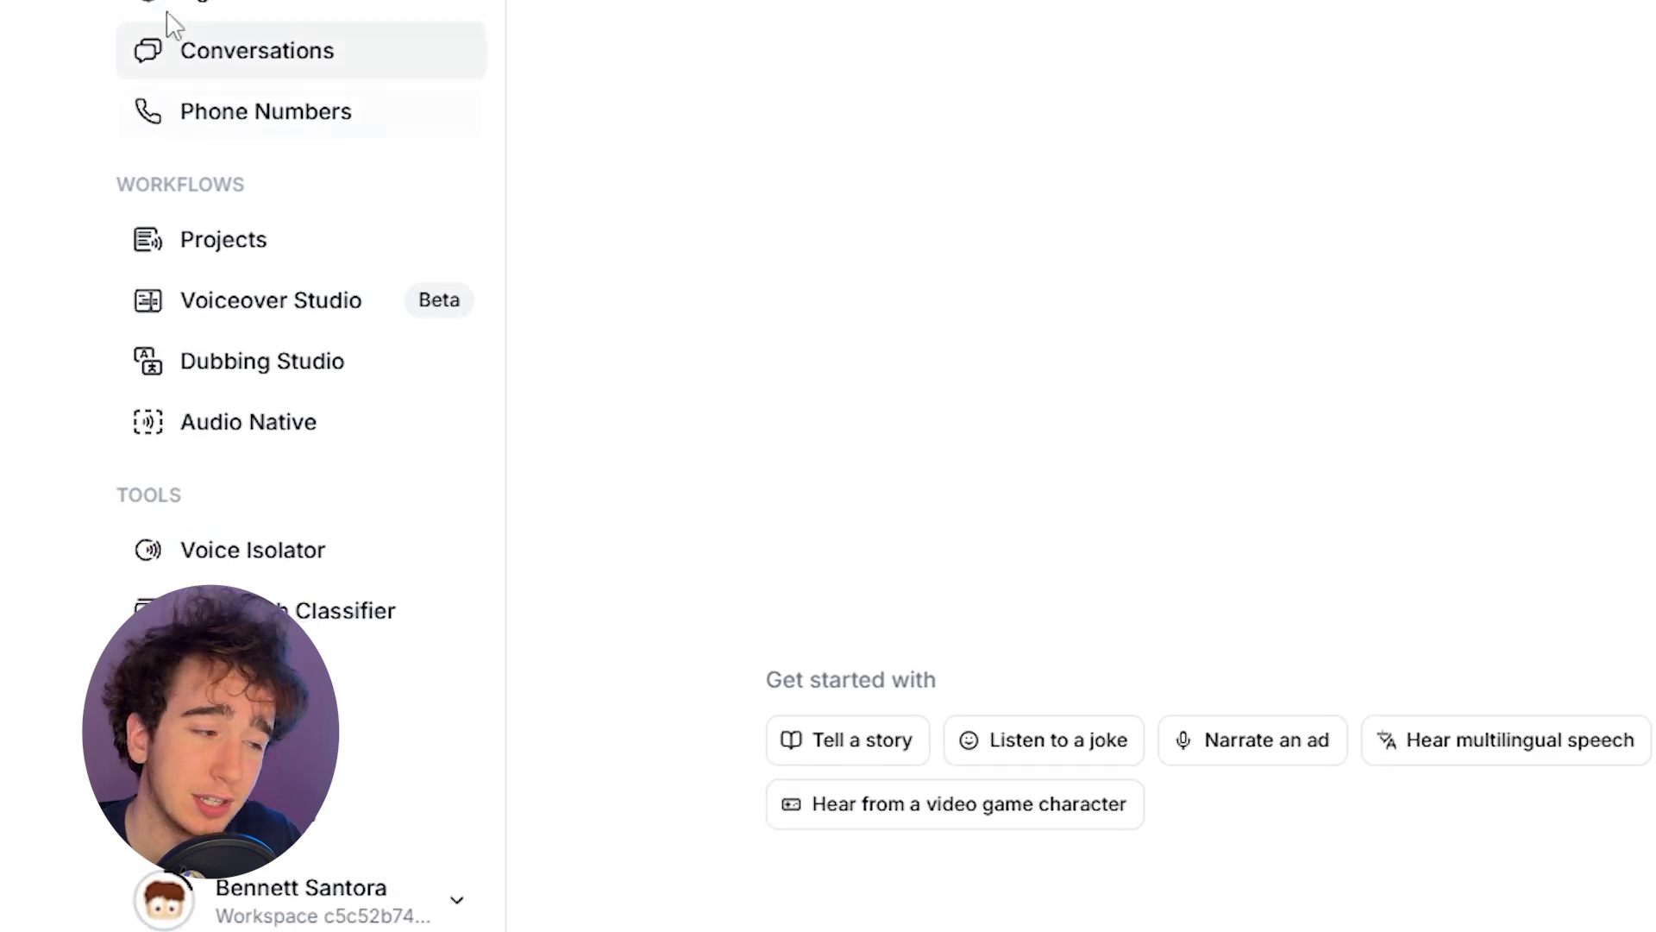
pyautogui.click(227, 390)
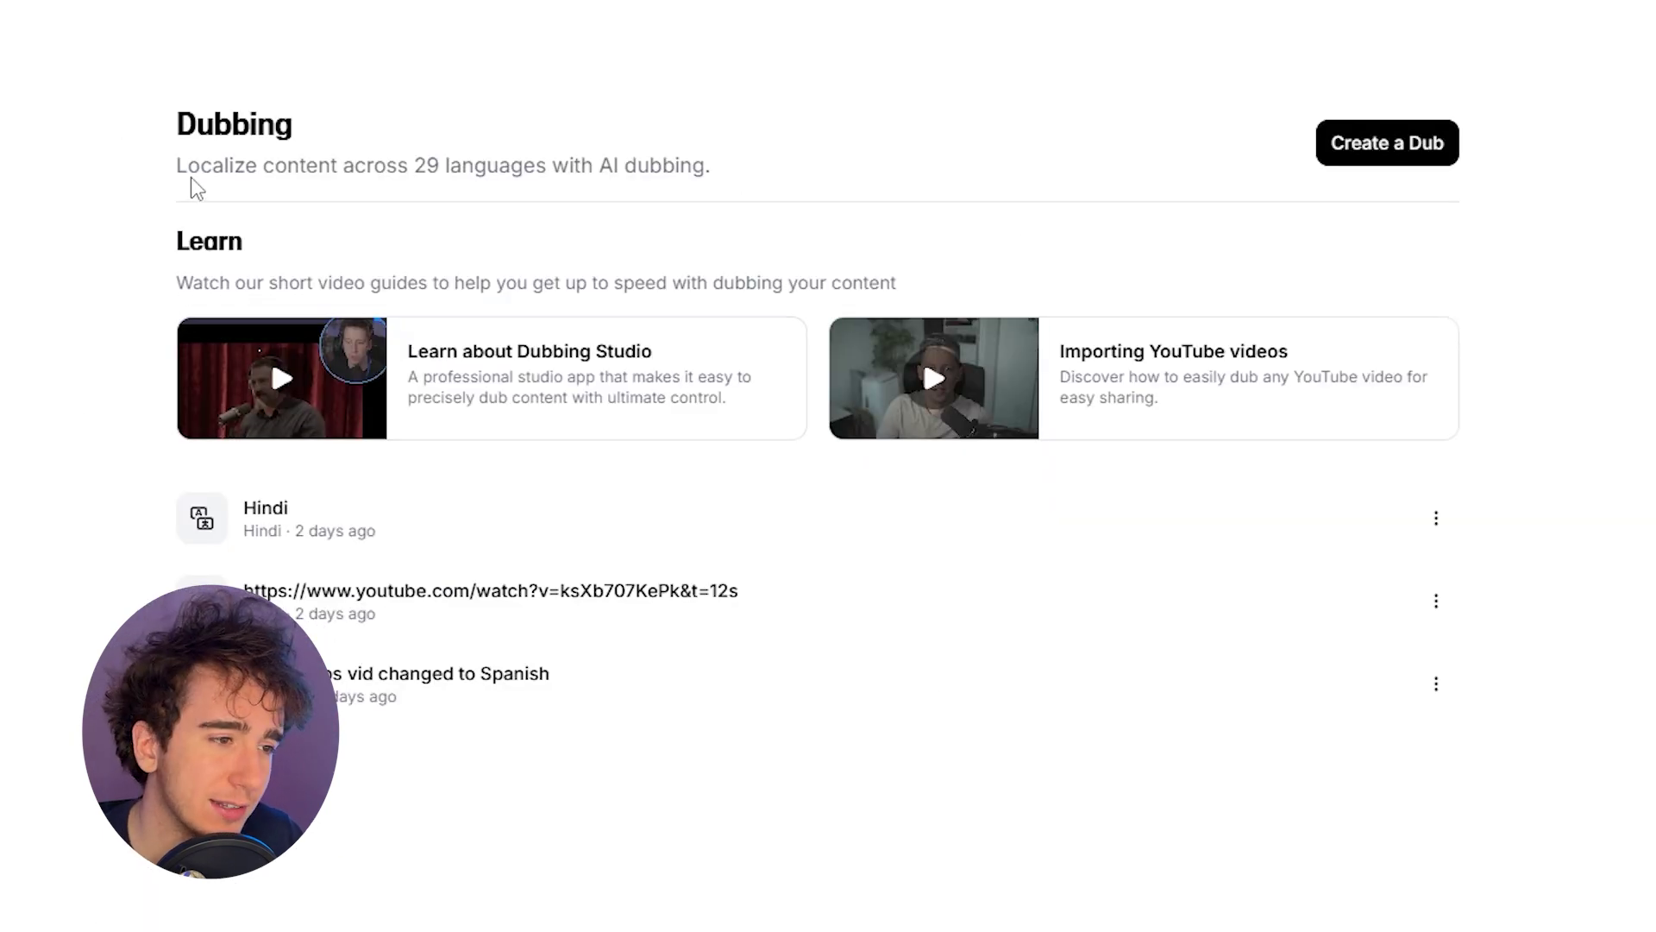
pyautogui.moveTo(186, 168); pyautogui.dragTo(663, 174)
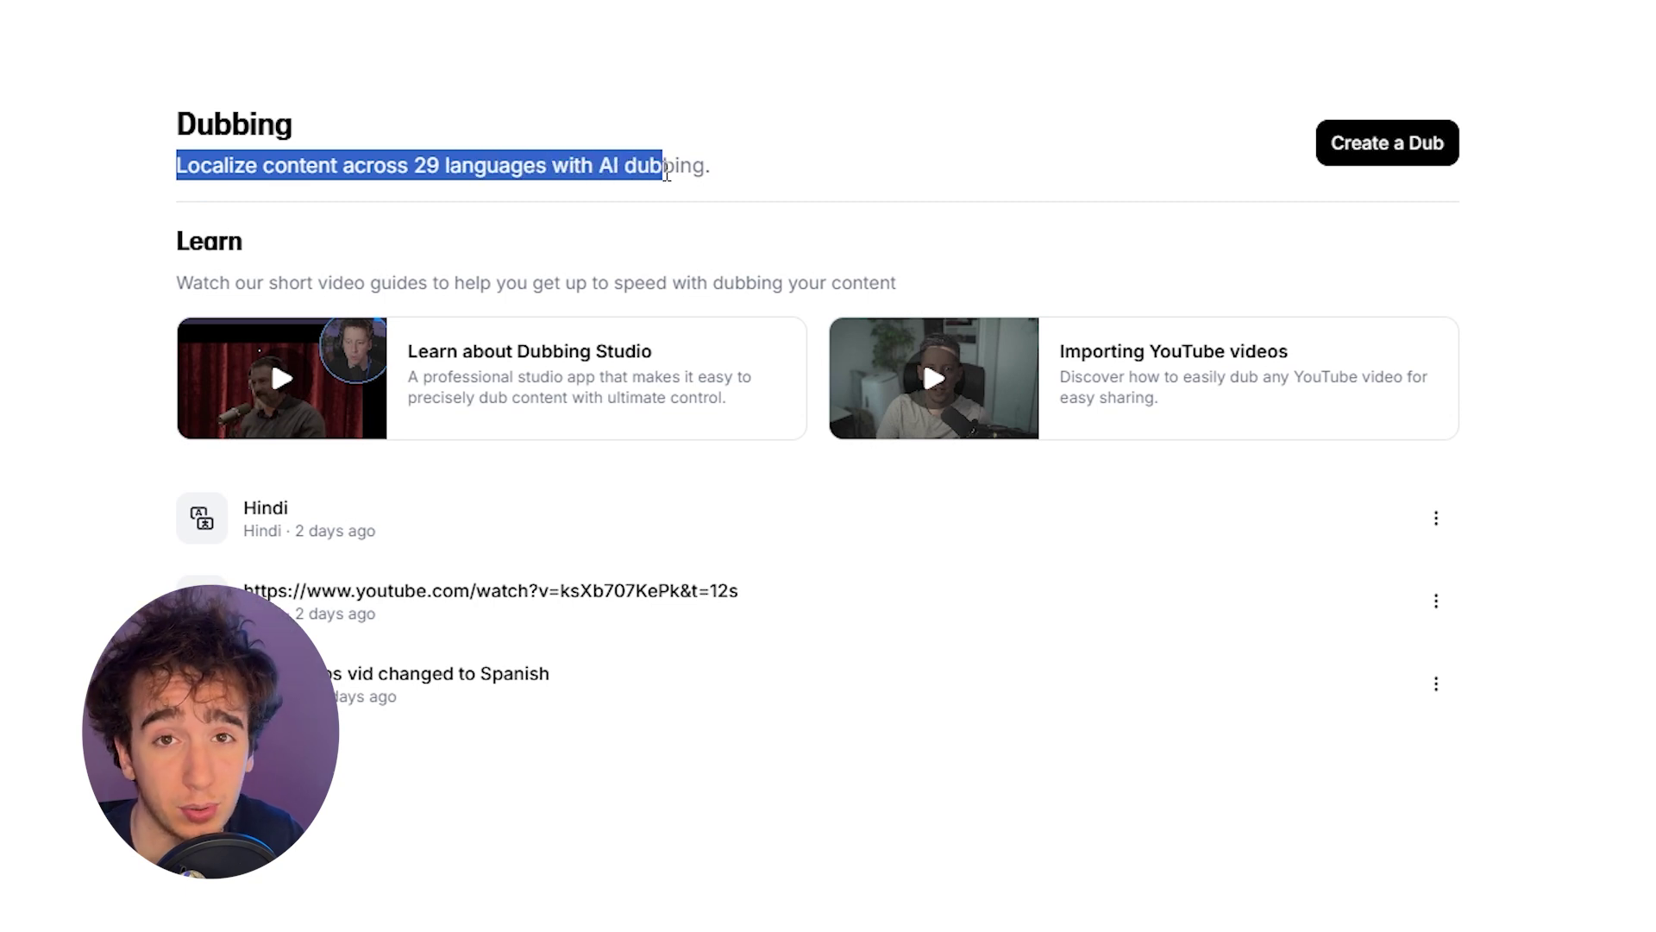
pyautogui.click(687, 164)
pyautogui.click(1391, 146)
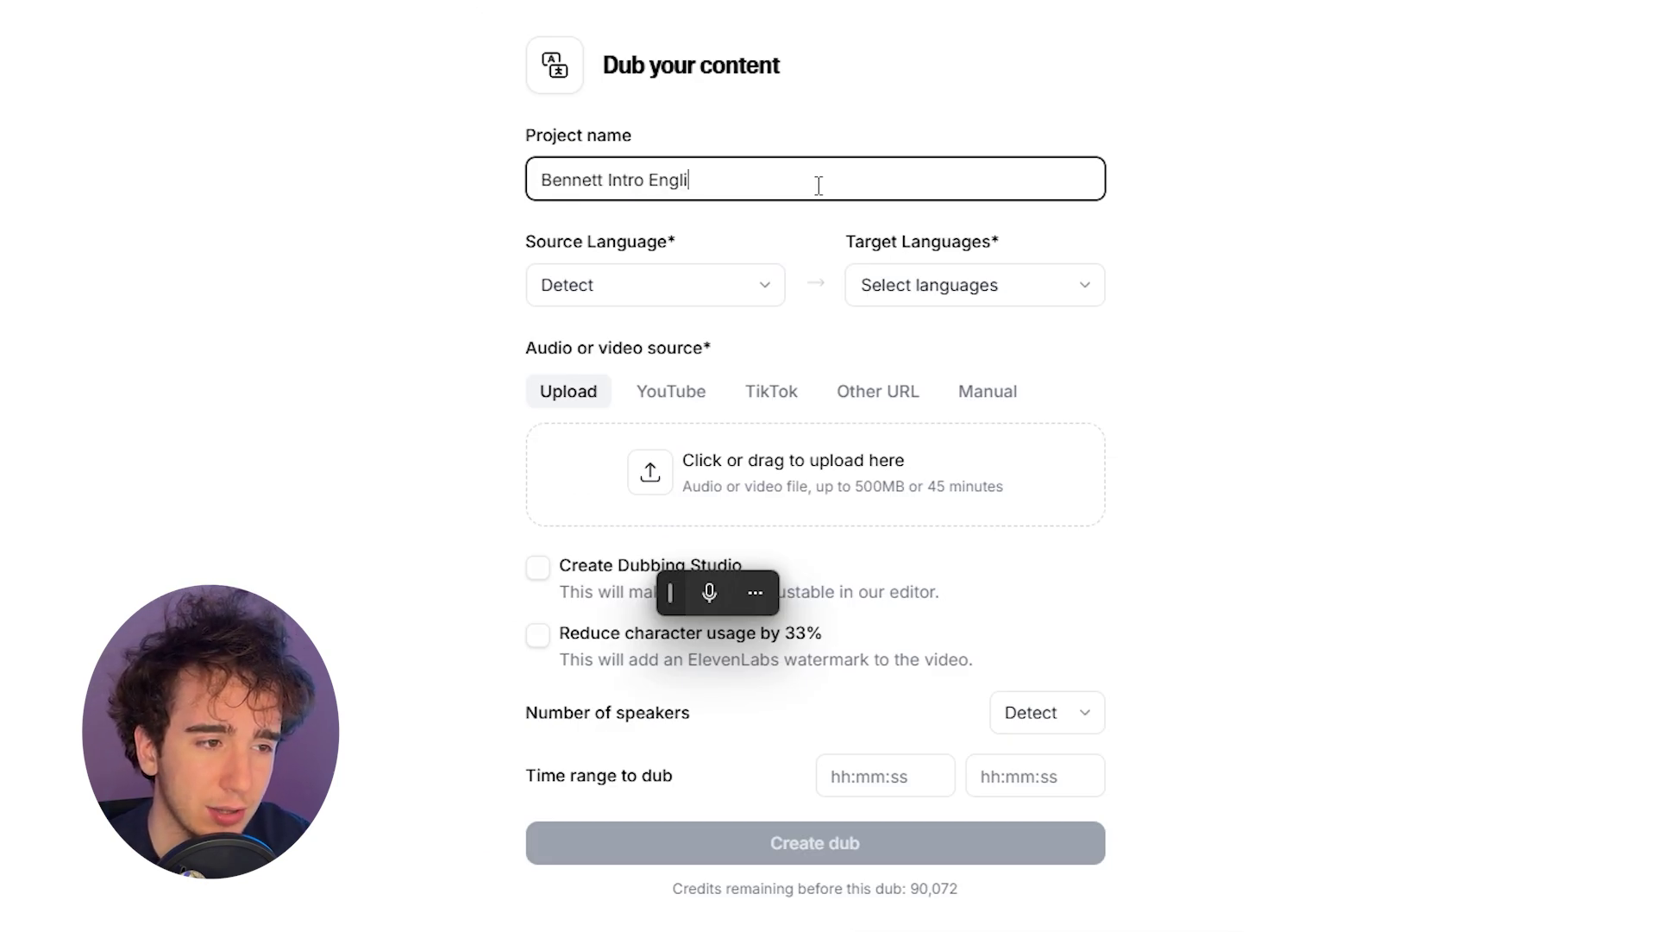
# Step: Give the dub an English-to-Spanish intro project name, with source language Detect and target Spanish
pyautogui.moveTo(819, 186); pyautogui.dragTo(672, 195)
pyautogui.click(616, 287)
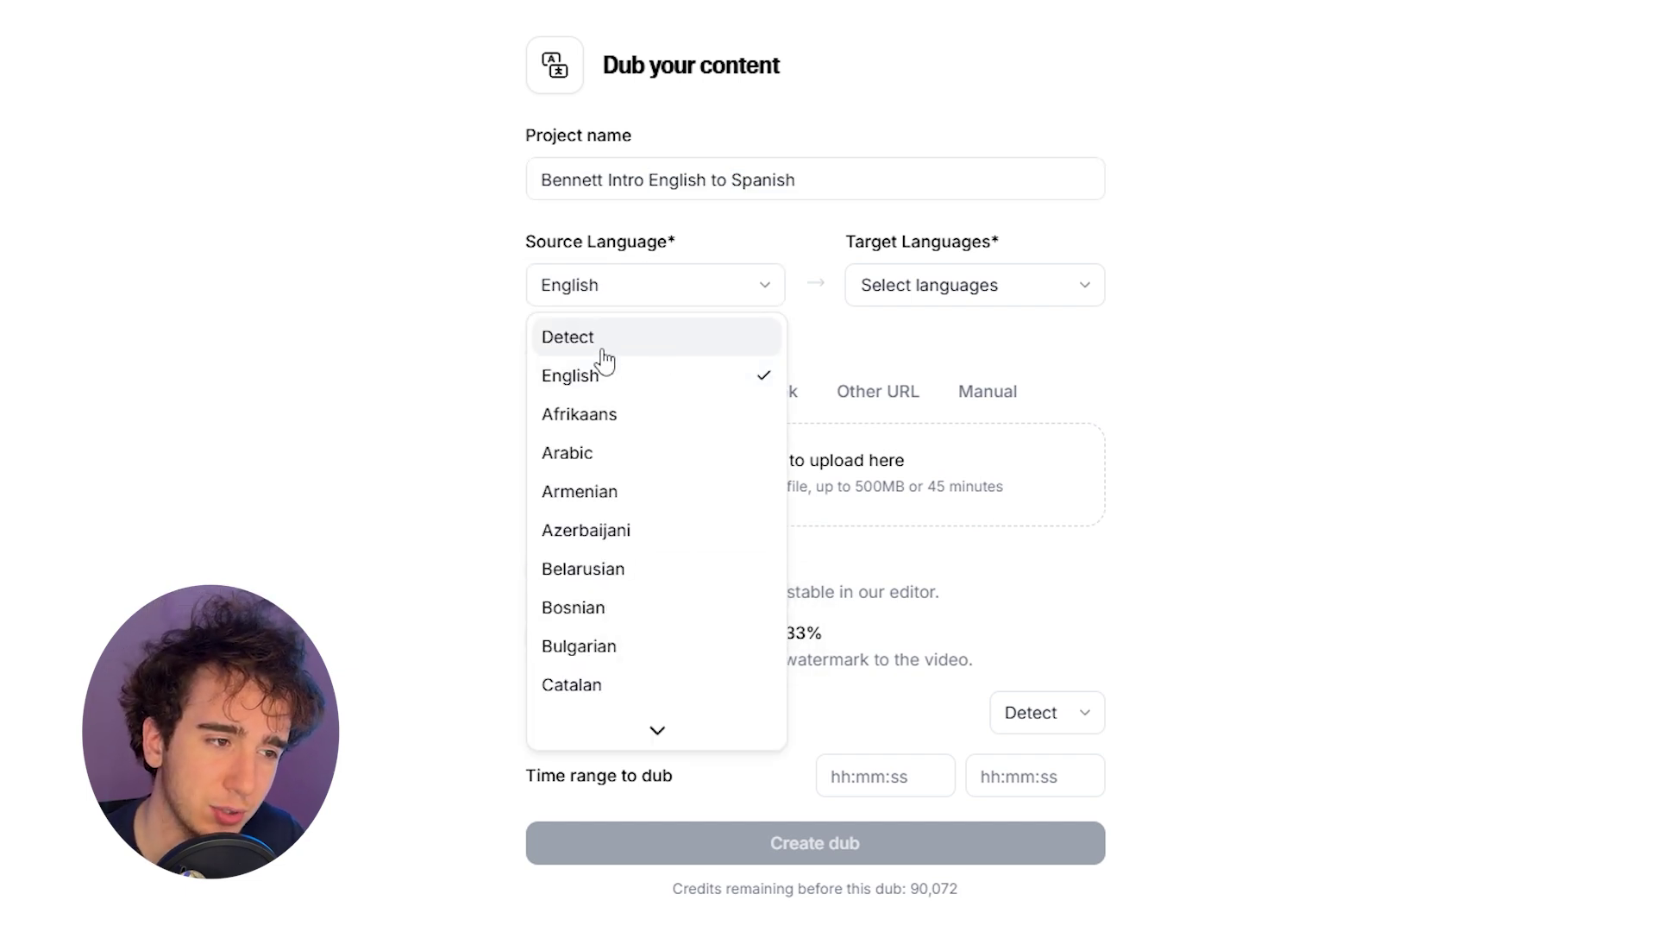
pyautogui.click(603, 345)
pyautogui.moveTo(492, 251); pyautogui.dragTo(920, 247)
pyautogui.click(919, 285)
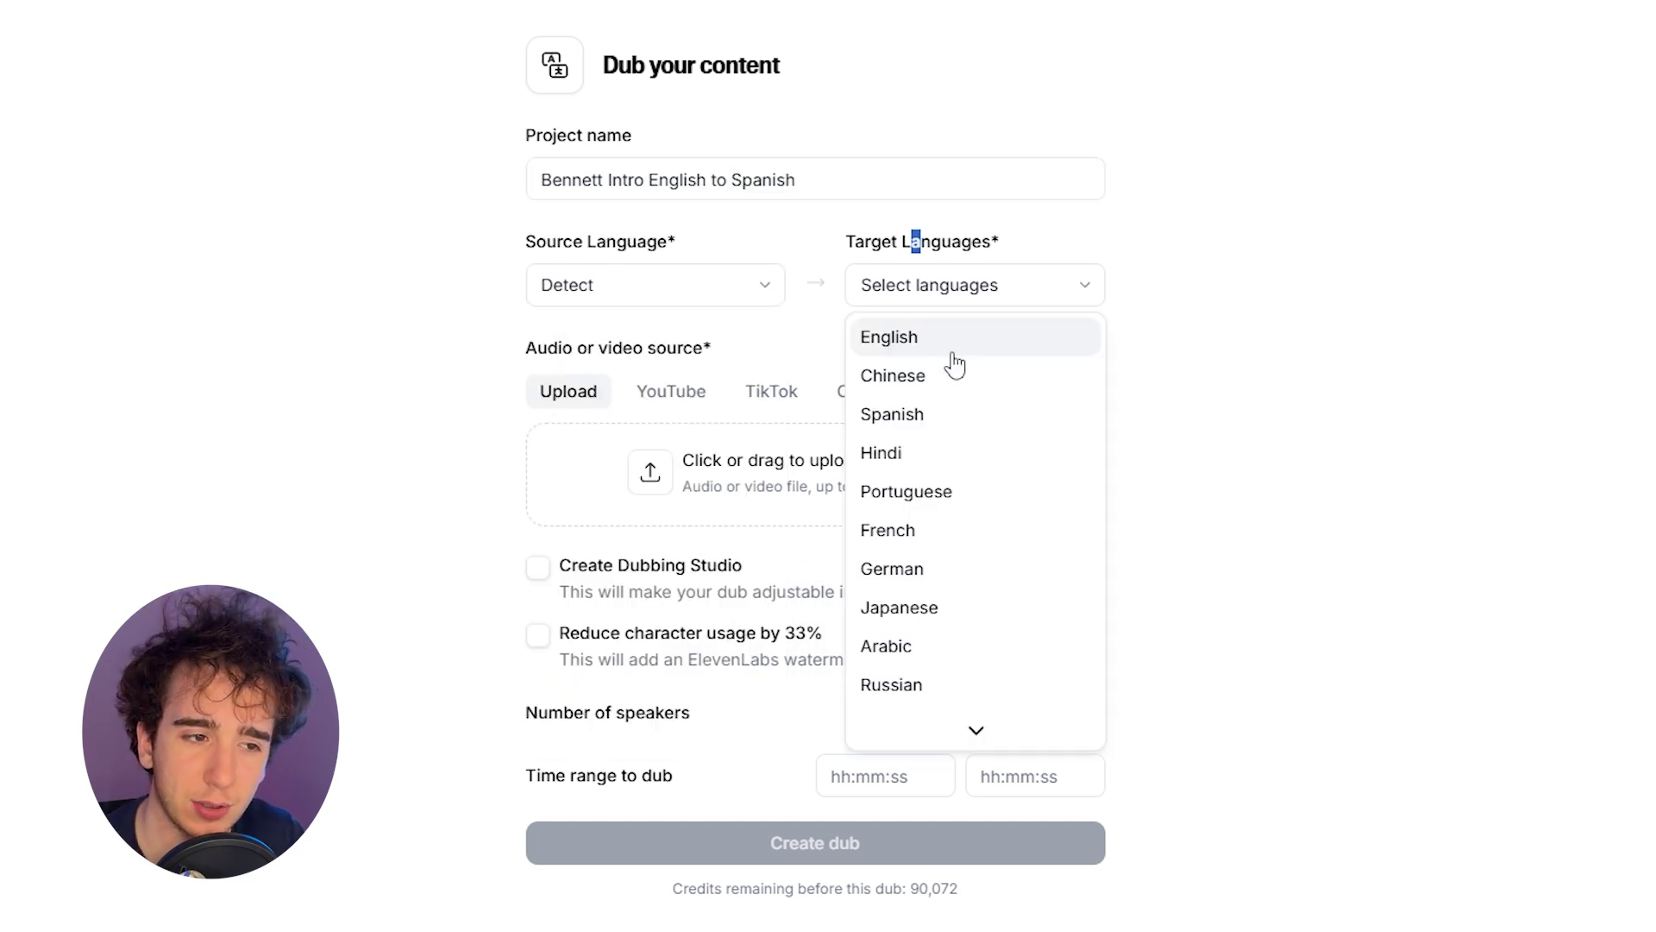
pyautogui.click(896, 424)
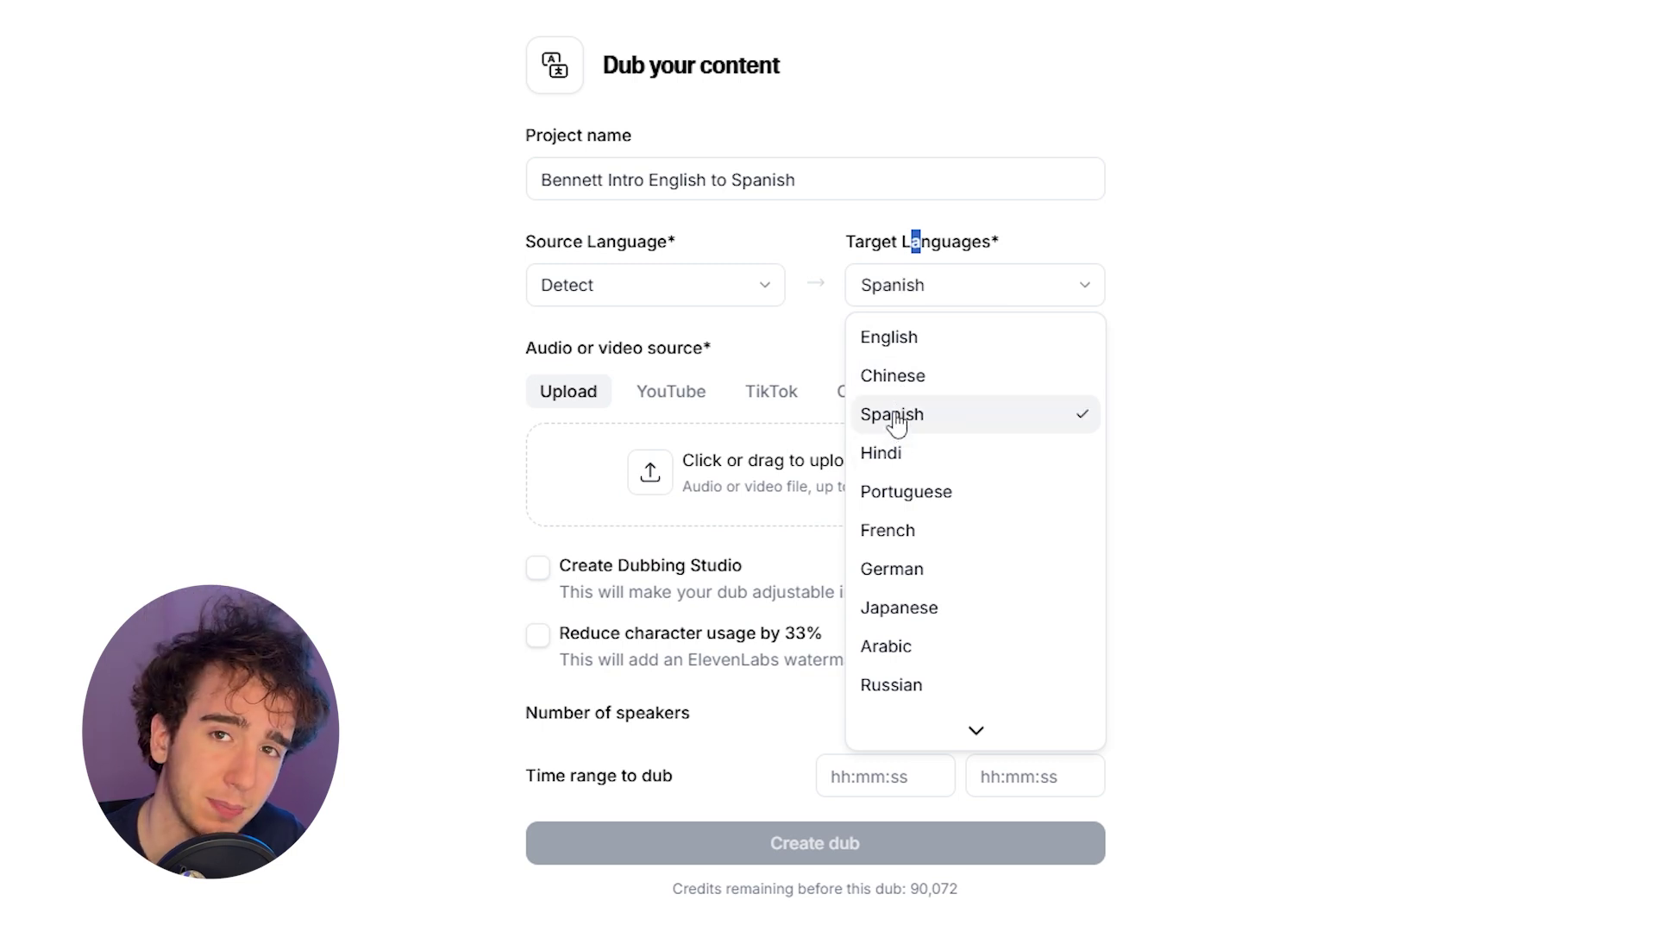
pyautogui.click(529, 362)
pyautogui.moveTo(523, 349); pyautogui.dragTo(912, 377)
# Step: Review the YouTube and TikTok link options for the video source
pyautogui.moveTo(1111, 368); pyautogui.dragTo(1191, 377)
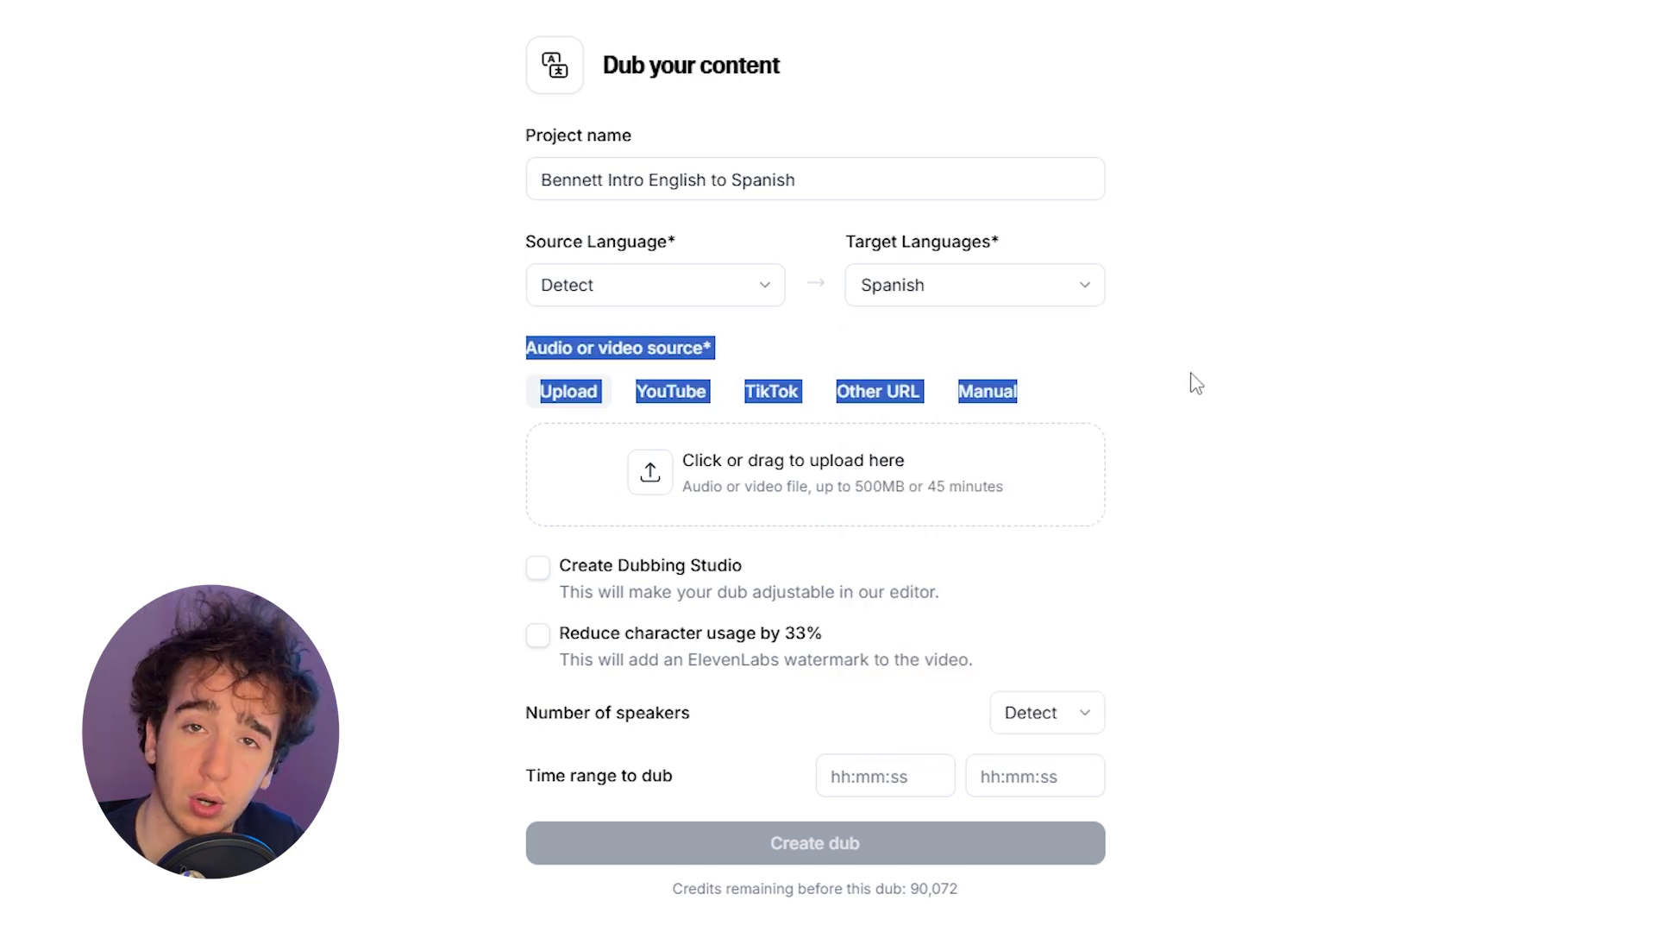
pyautogui.click(850, 377)
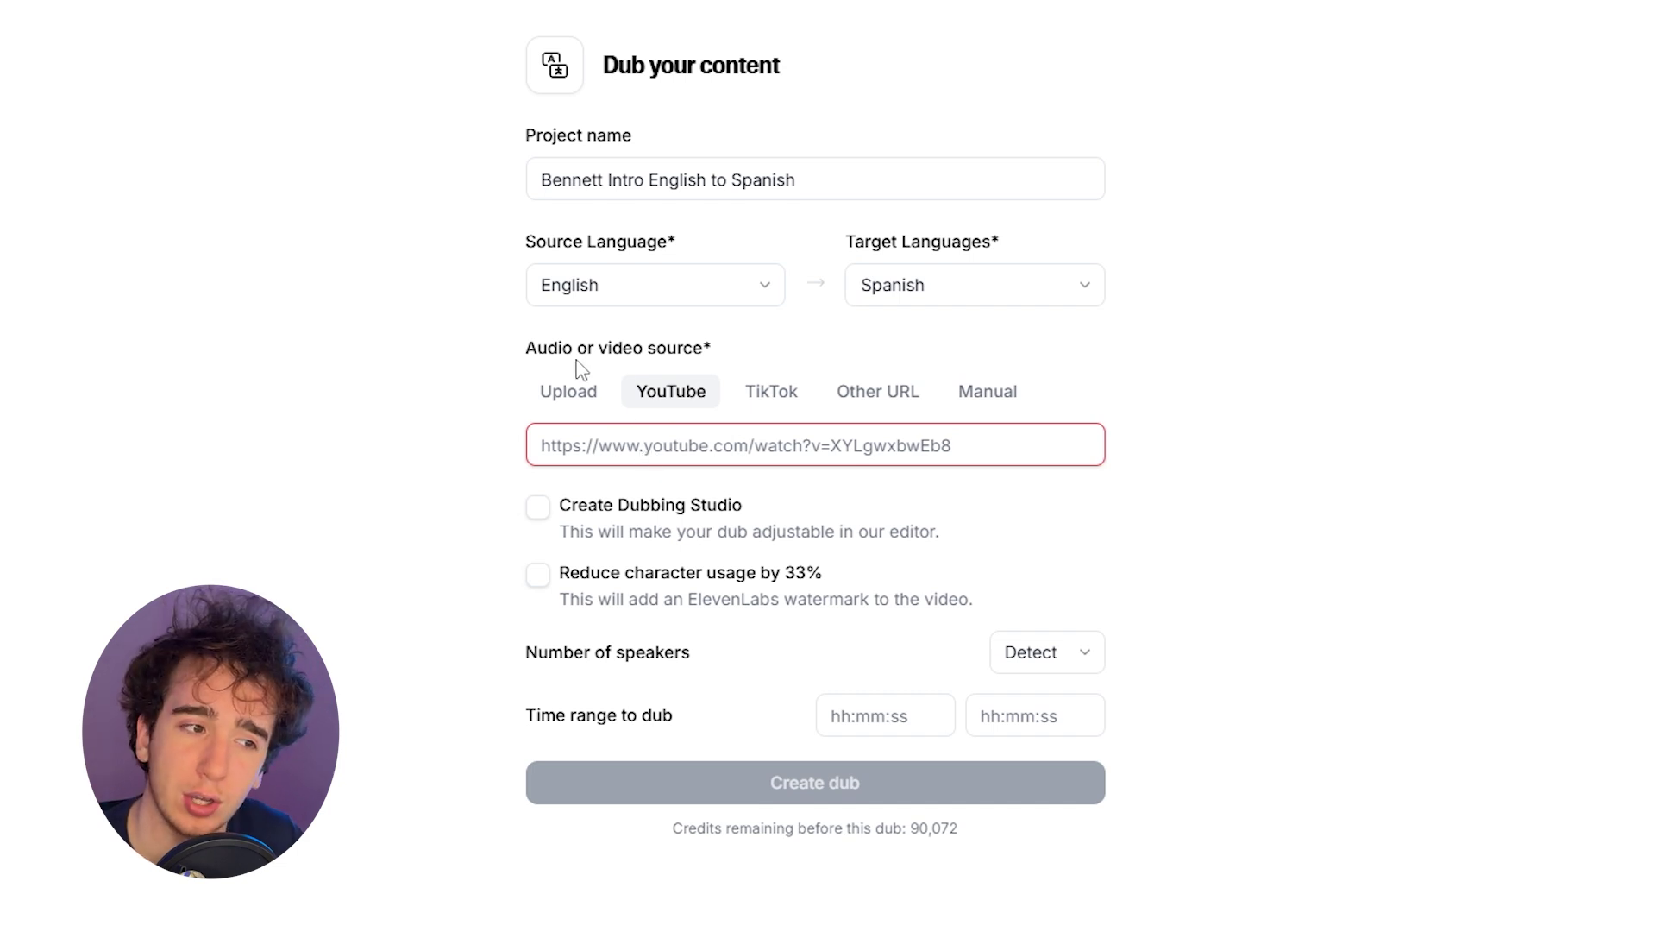
pyautogui.click(768, 397)
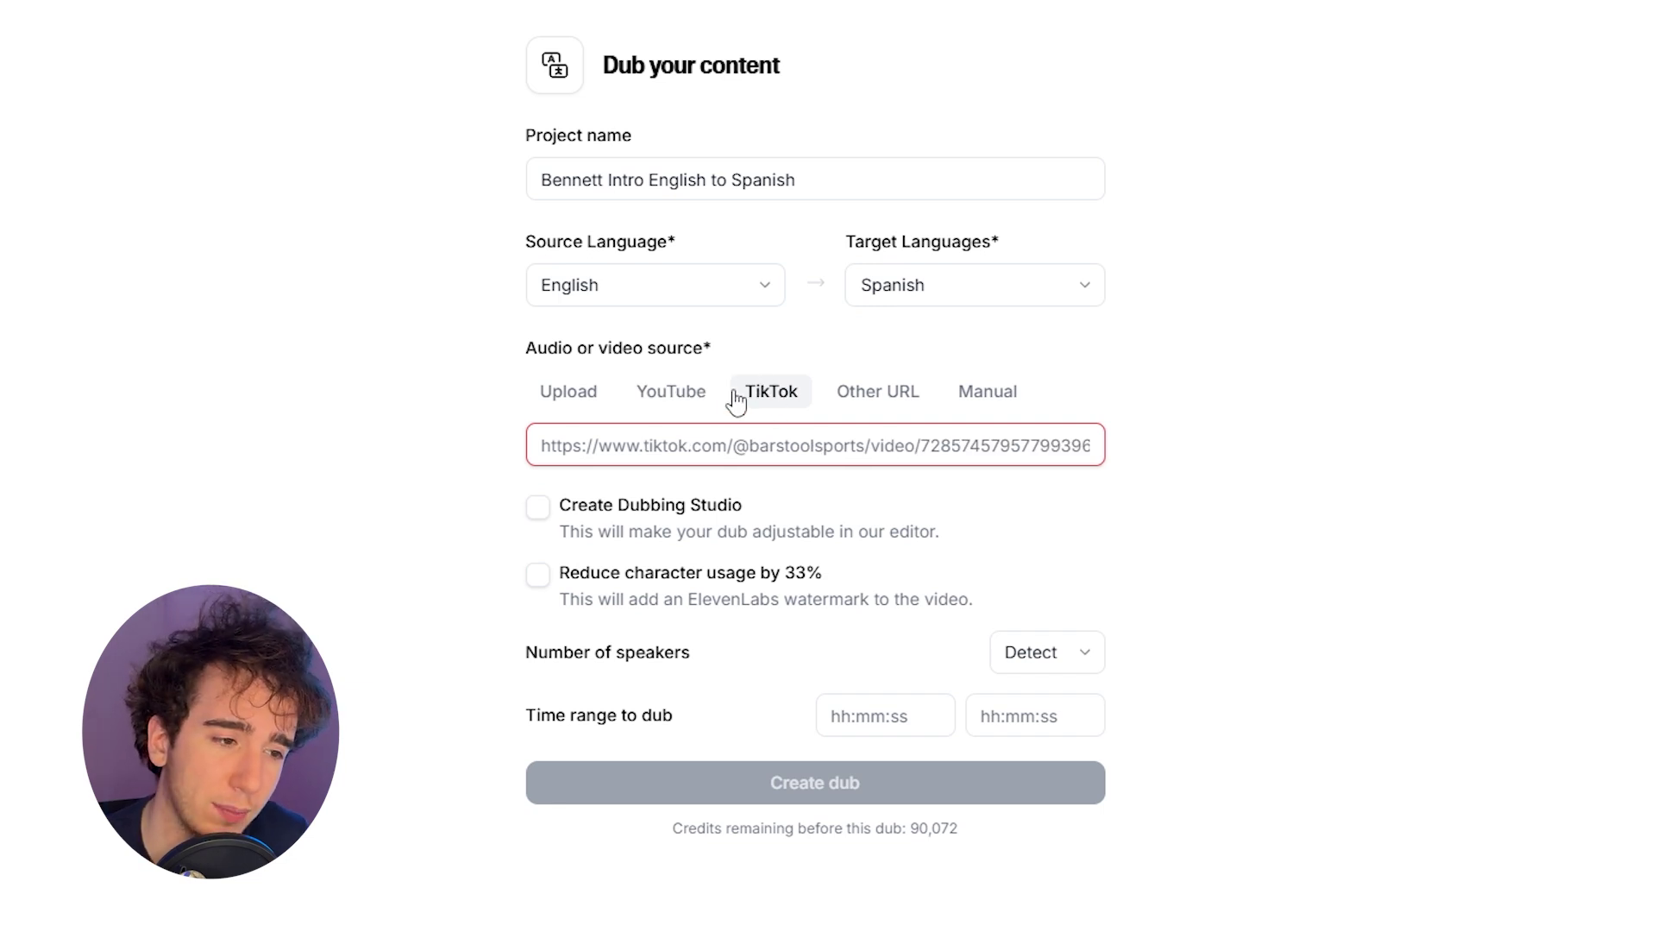
pyautogui.click(704, 460)
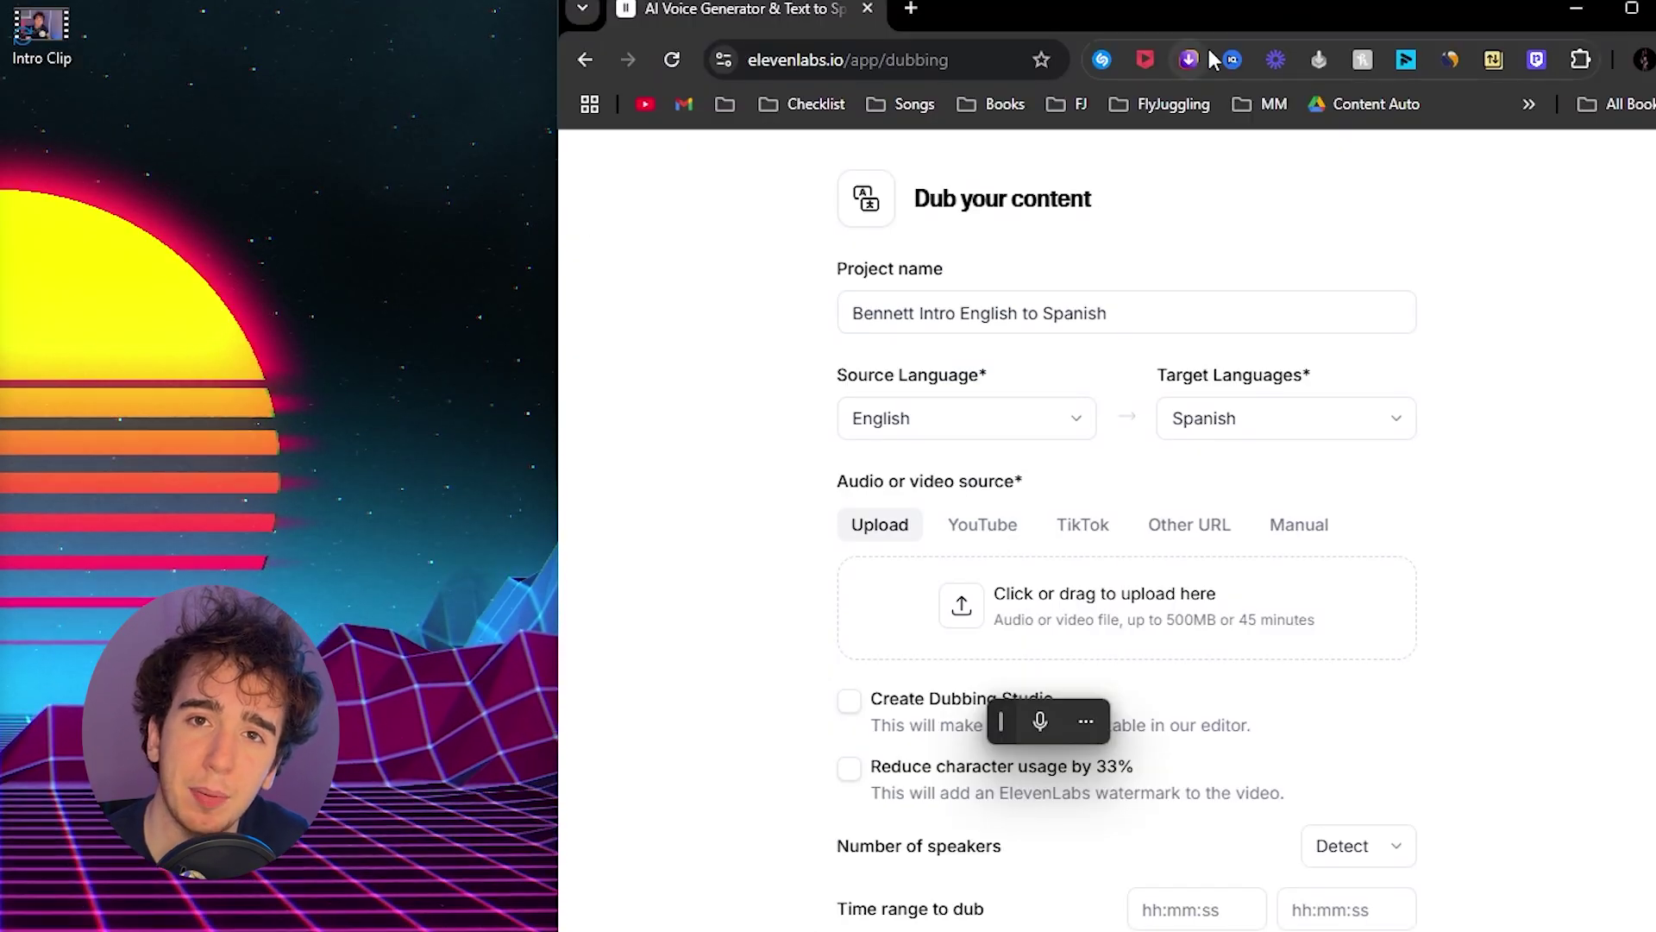
# Step: Upload Intro Clip.mp4 and enable Dubbing Studio, leaving reduced character usage off
pyautogui.moveTo(240, 132); pyautogui.dragTo(982, 602)
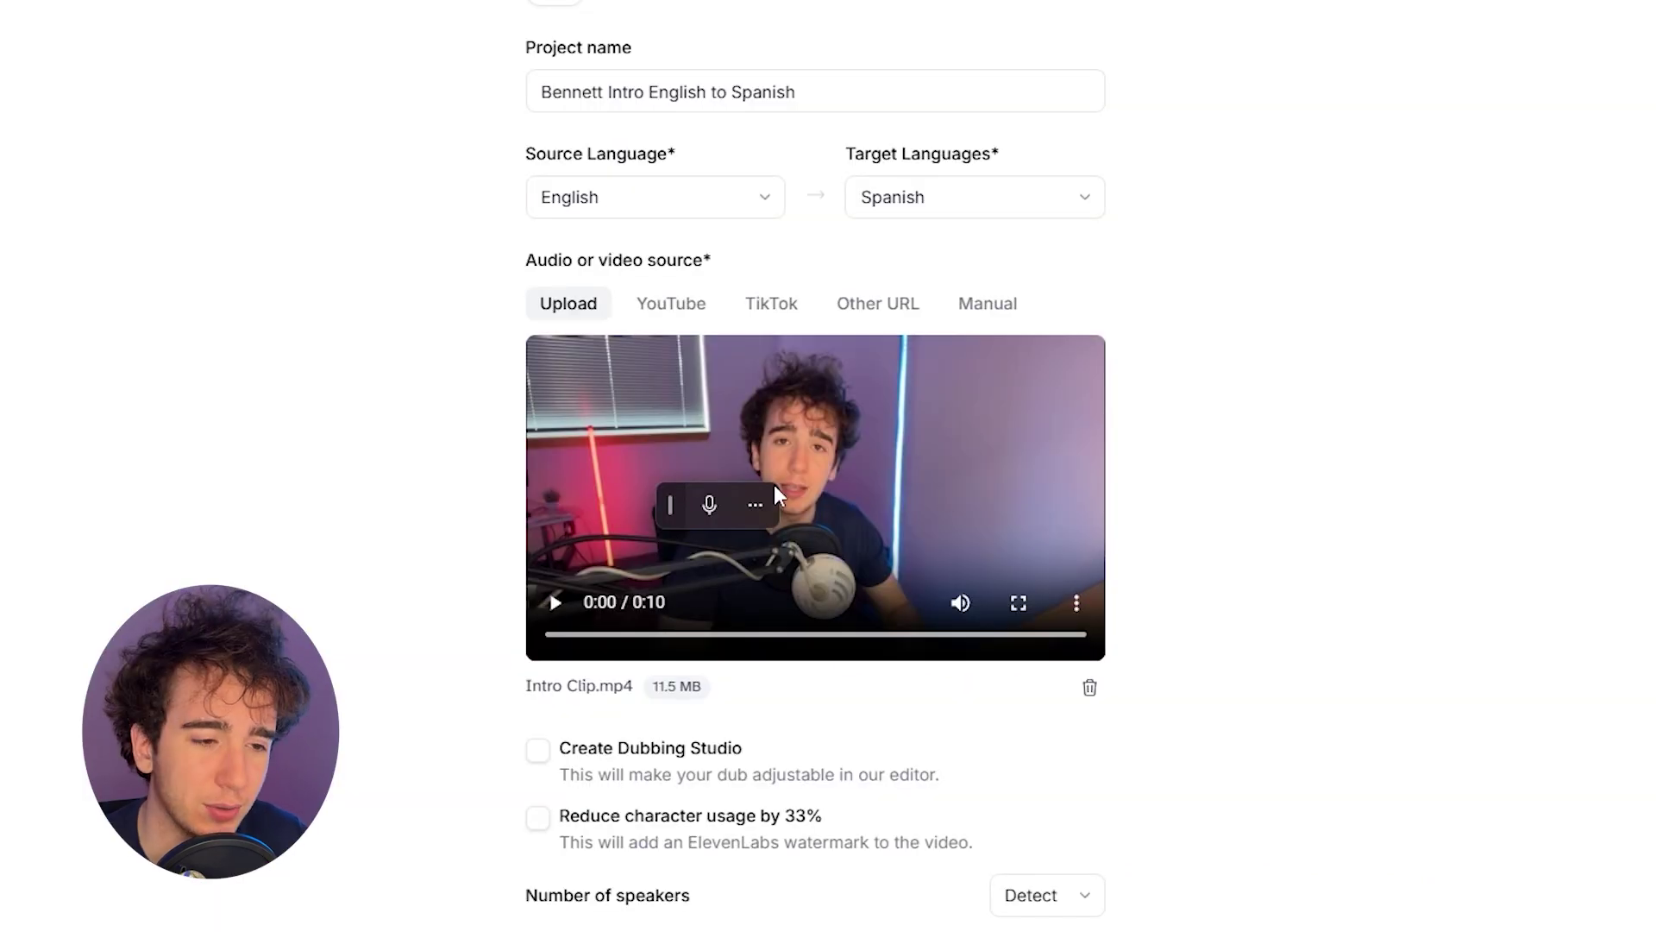
pyautogui.click(540, 754)
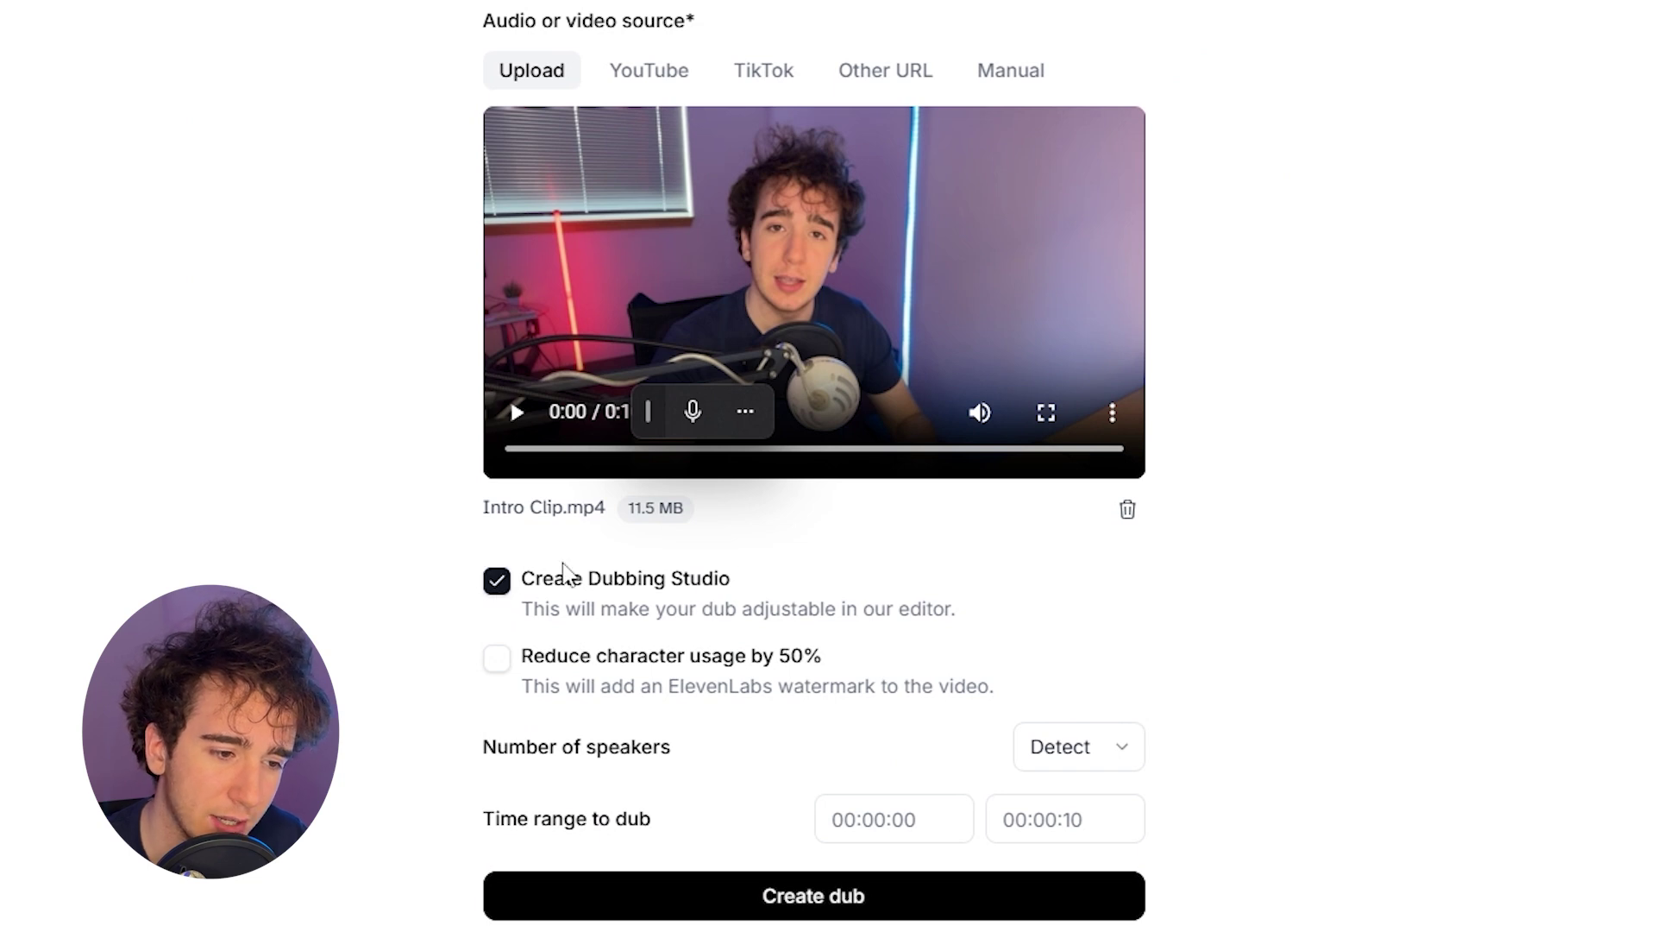
pyautogui.moveTo(549, 609); pyautogui.dragTo(816, 614)
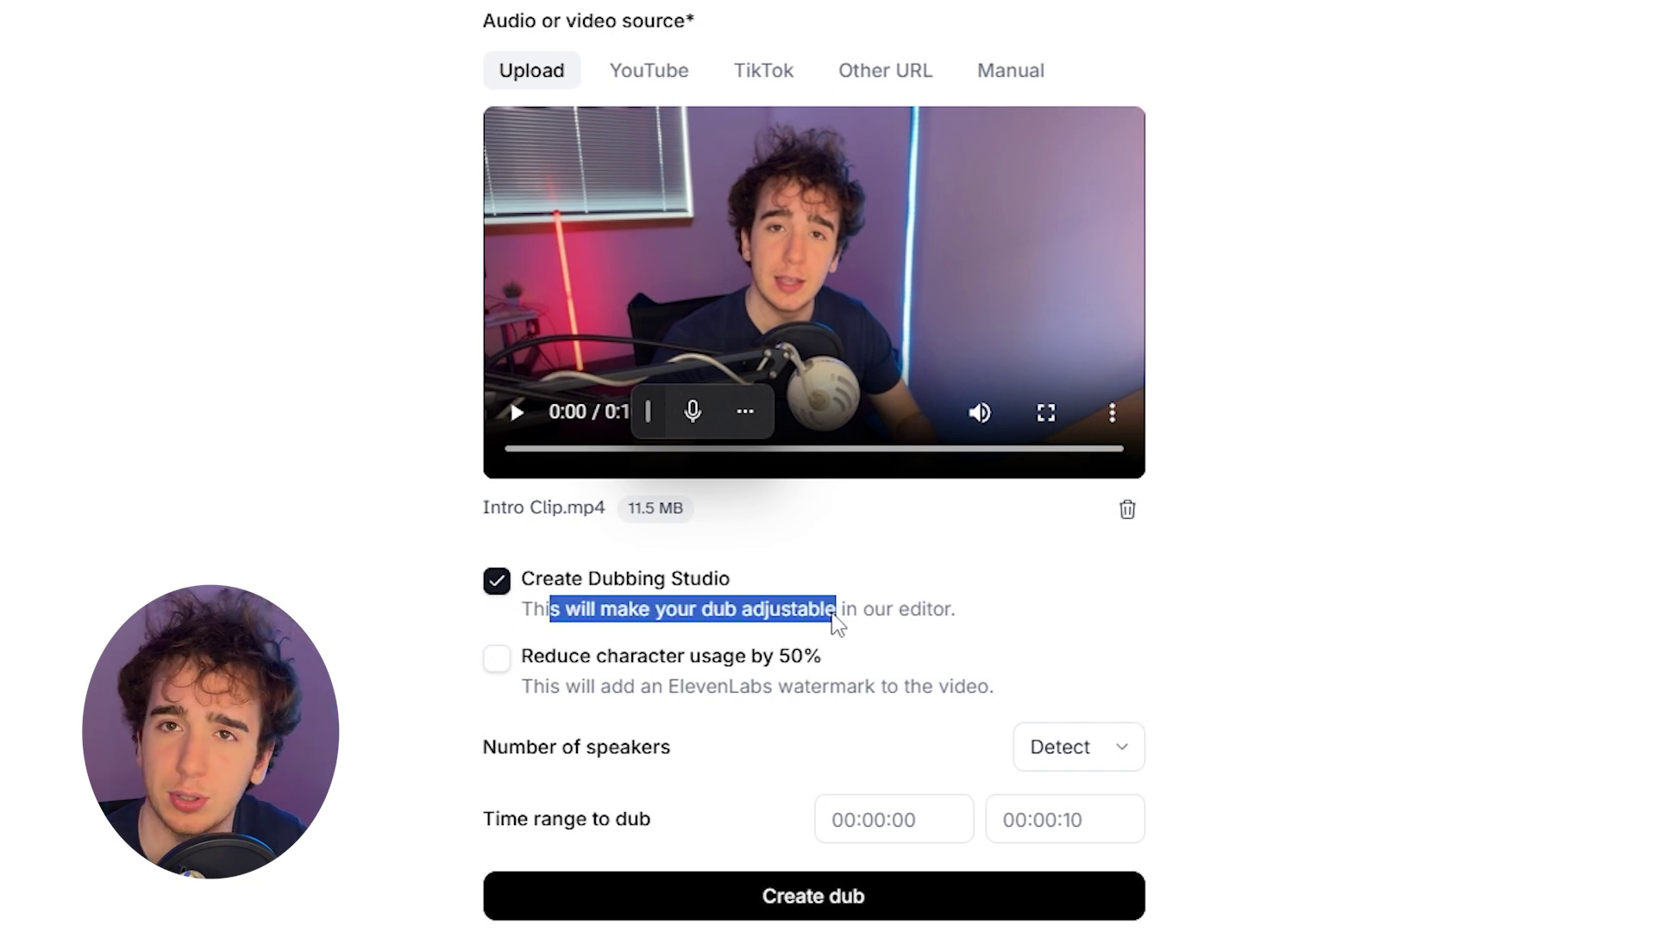
pyautogui.click(1373, 604)
pyautogui.moveTo(553, 685); pyautogui.dragTo(906, 695)
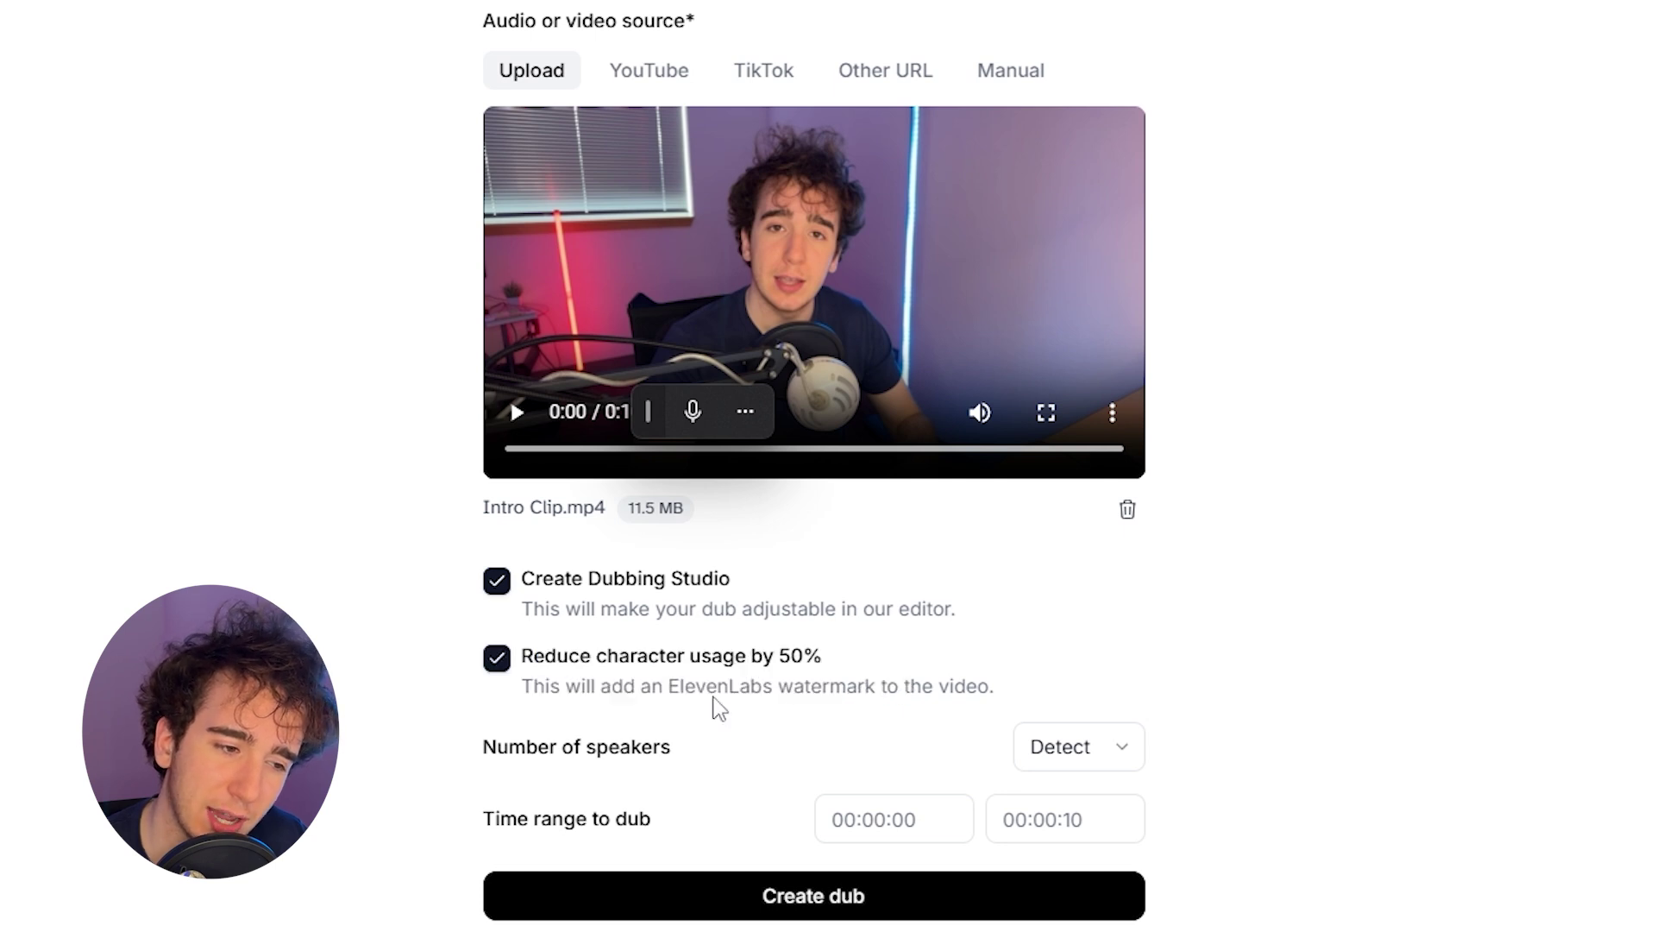
pyautogui.click(512, 683)
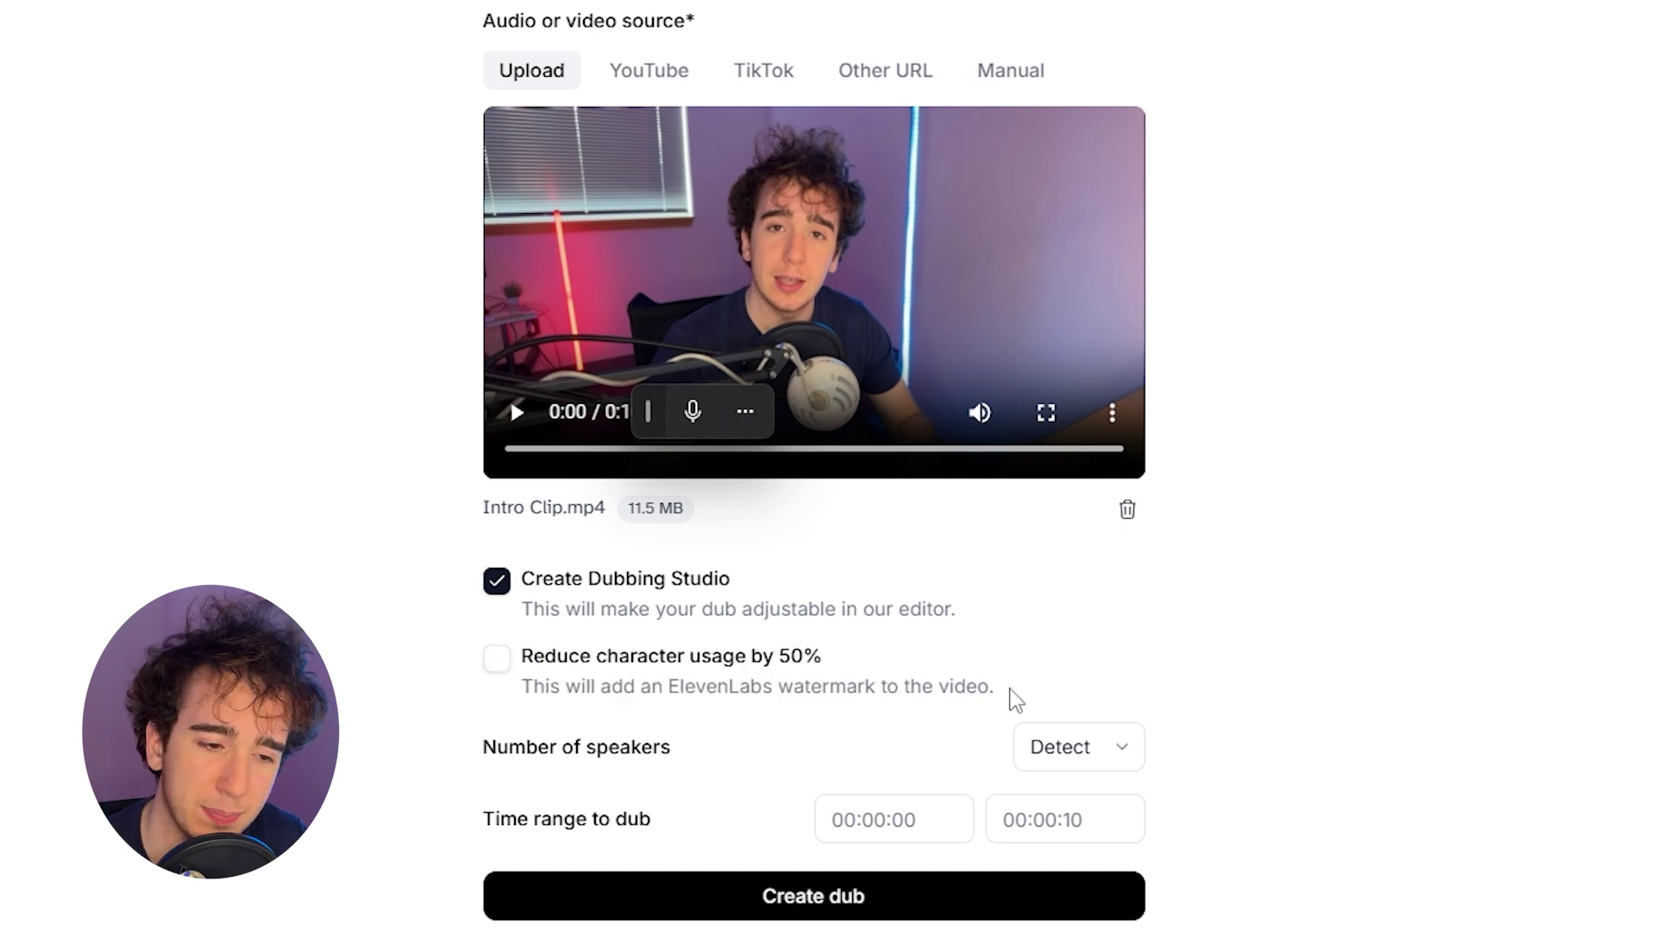
pyautogui.click(1078, 747)
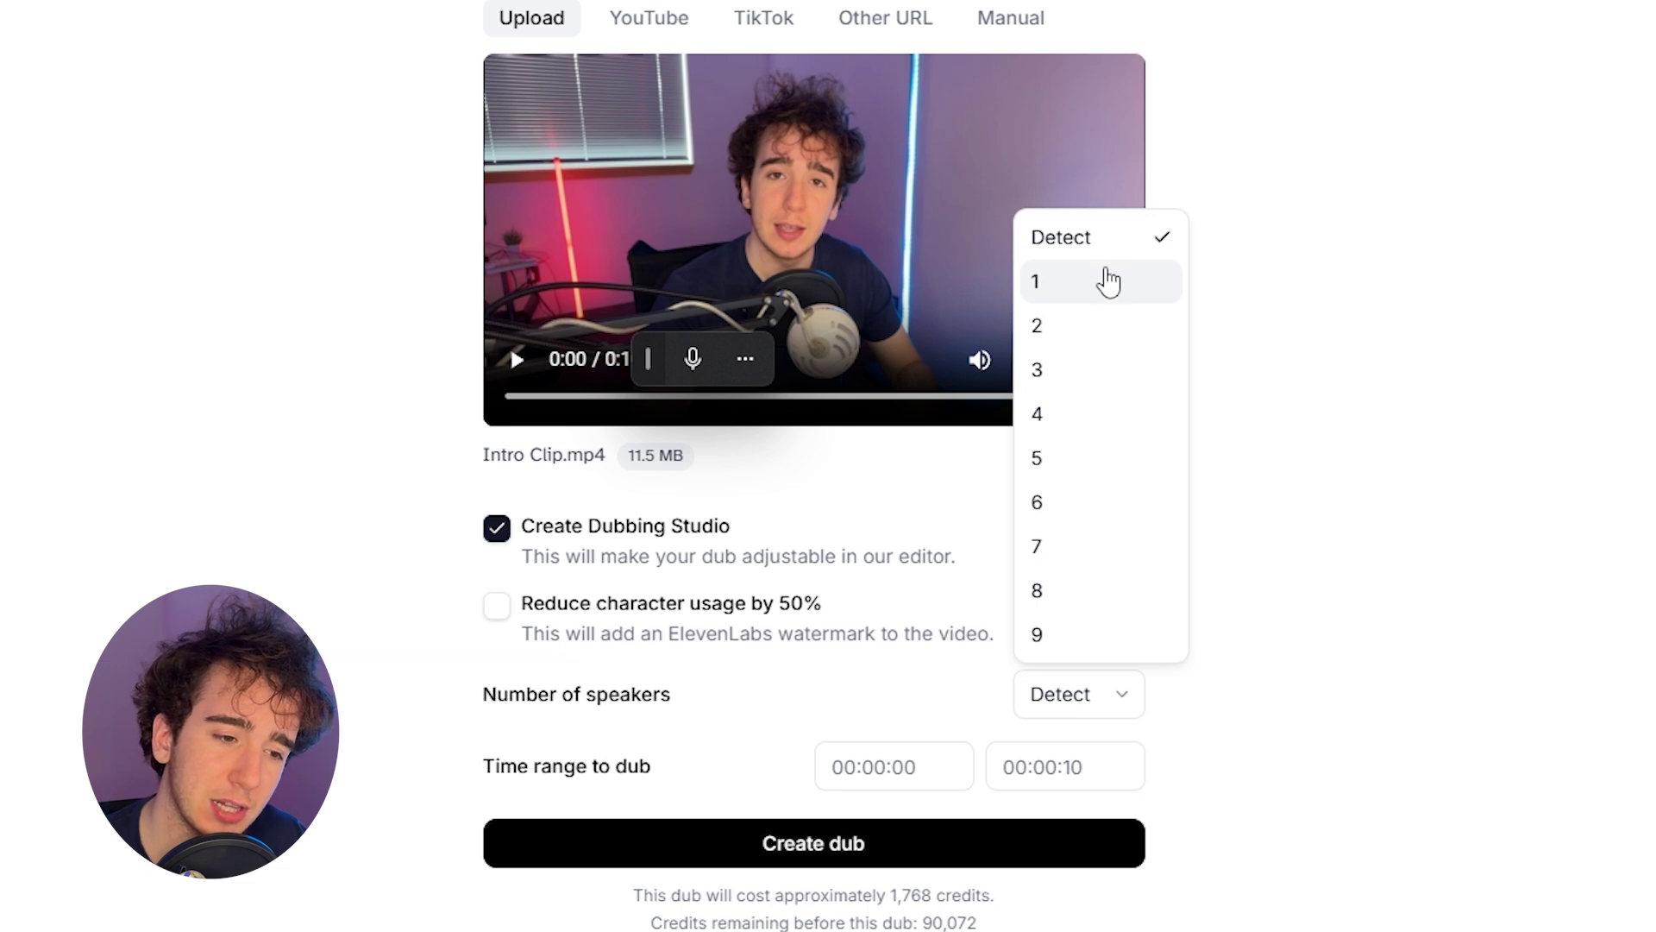
# Step: Set the number of speakers to 1 and check the dub's start and end times
pyautogui.click(1108, 282)
pyautogui.click(1108, 687)
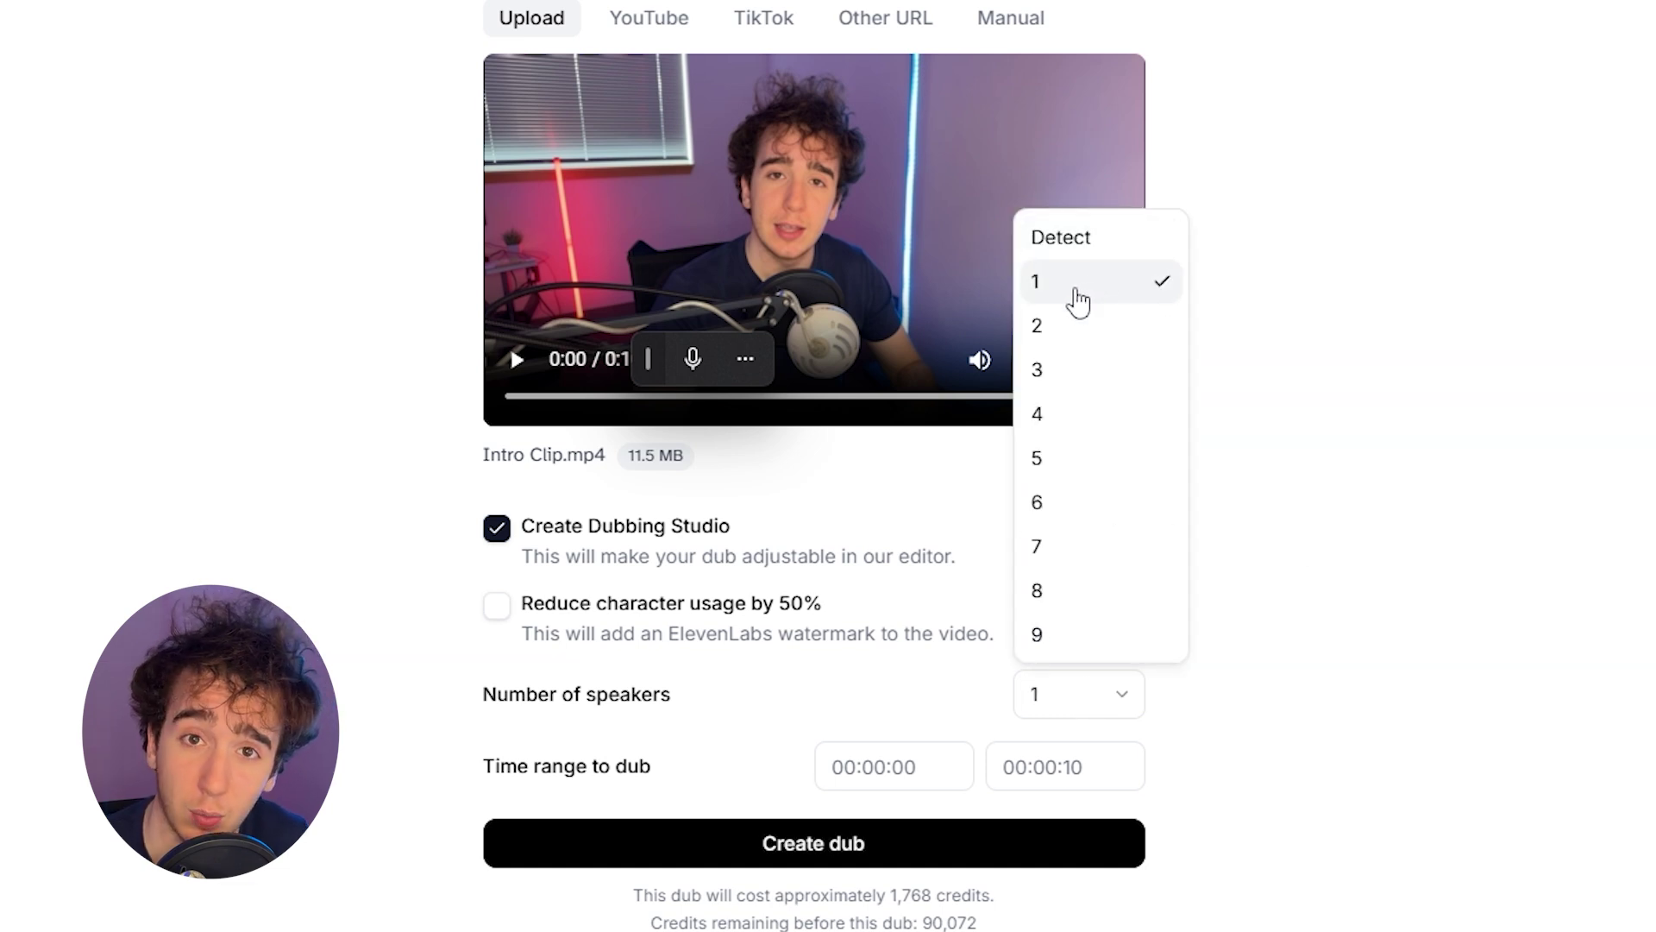
pyautogui.click(1397, 346)
pyautogui.click(856, 766)
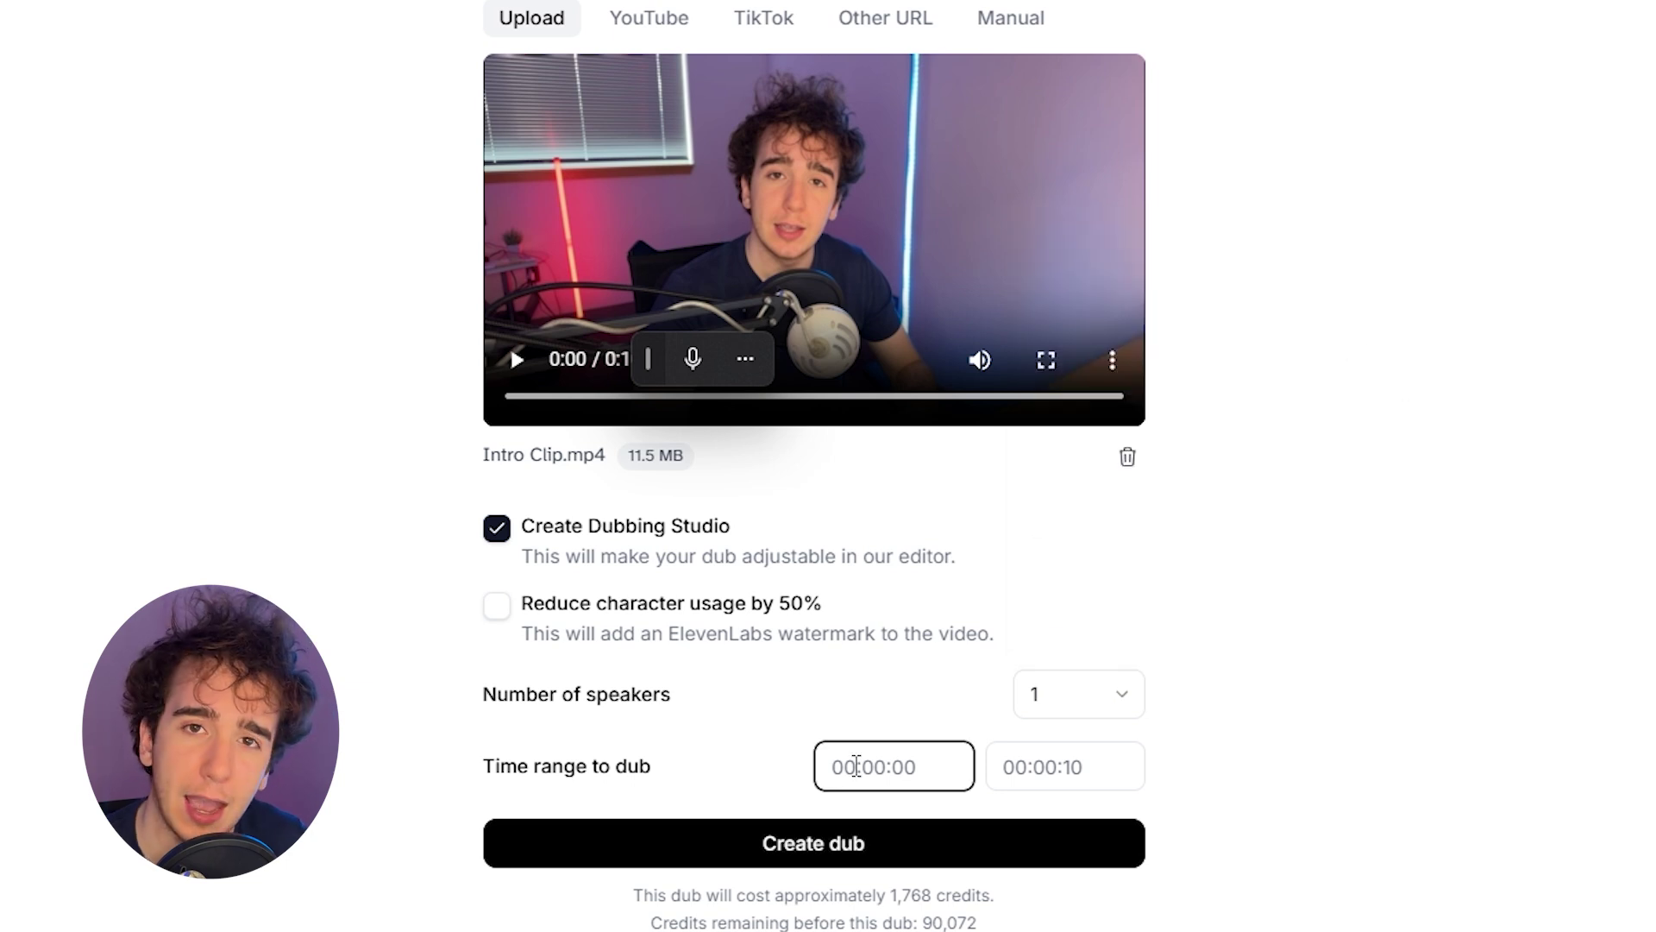
pyautogui.click(1021, 777)
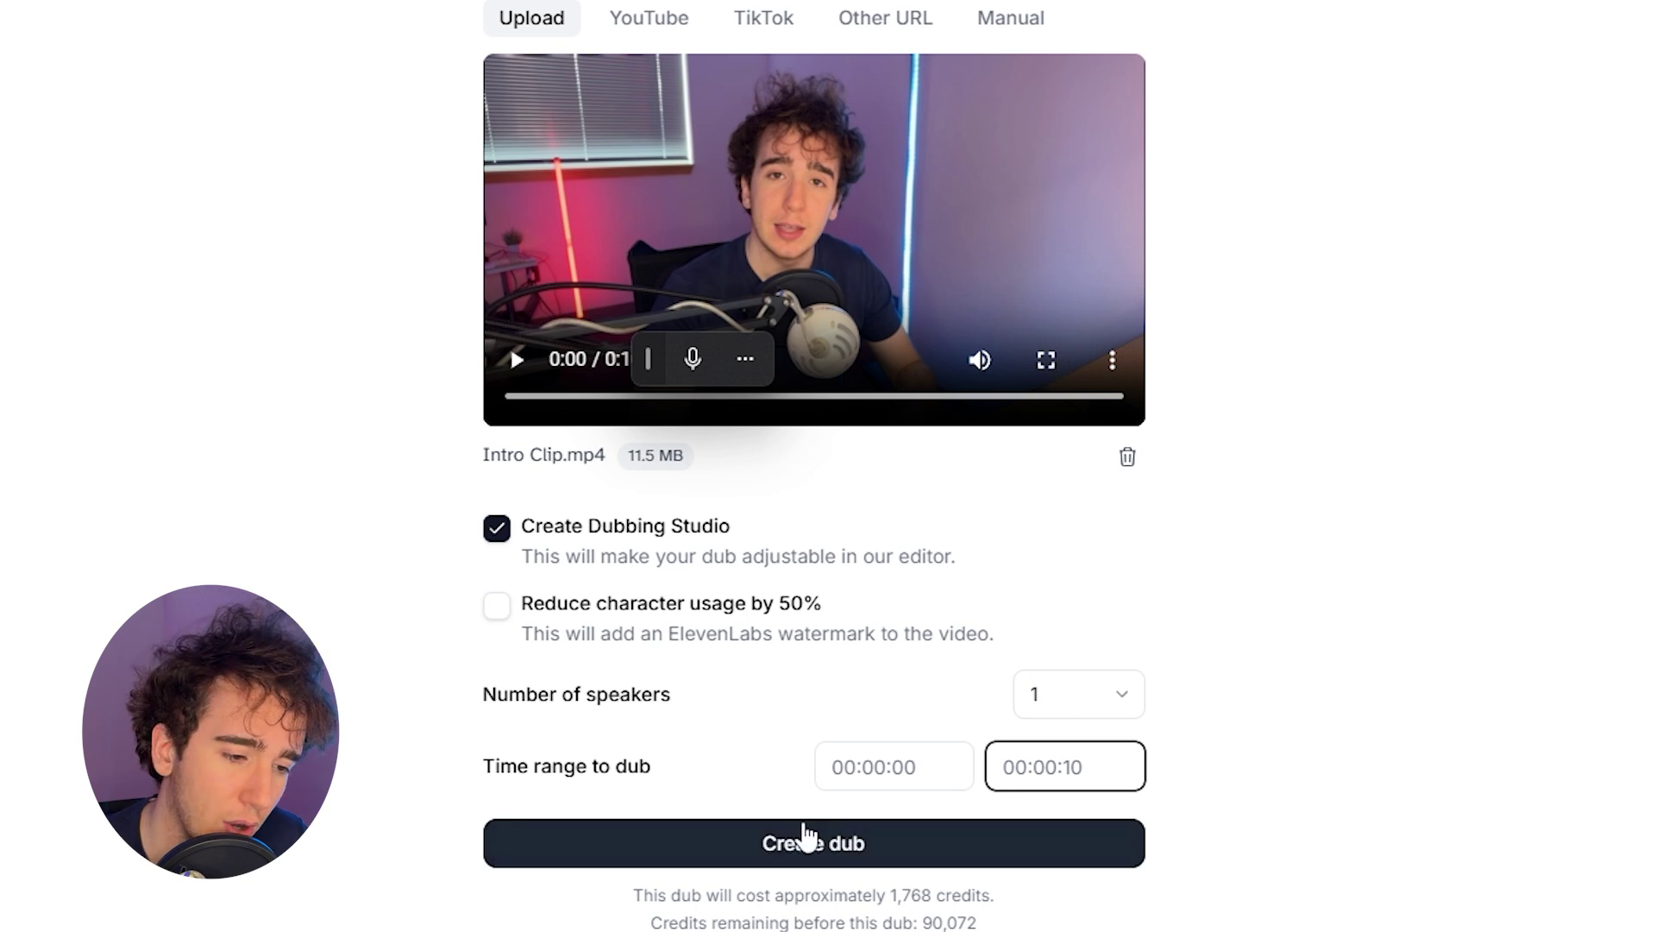
# Step: Create the Spanish dub for 1,768 credits and open it from the dubbing list
pyautogui.click(802, 843)
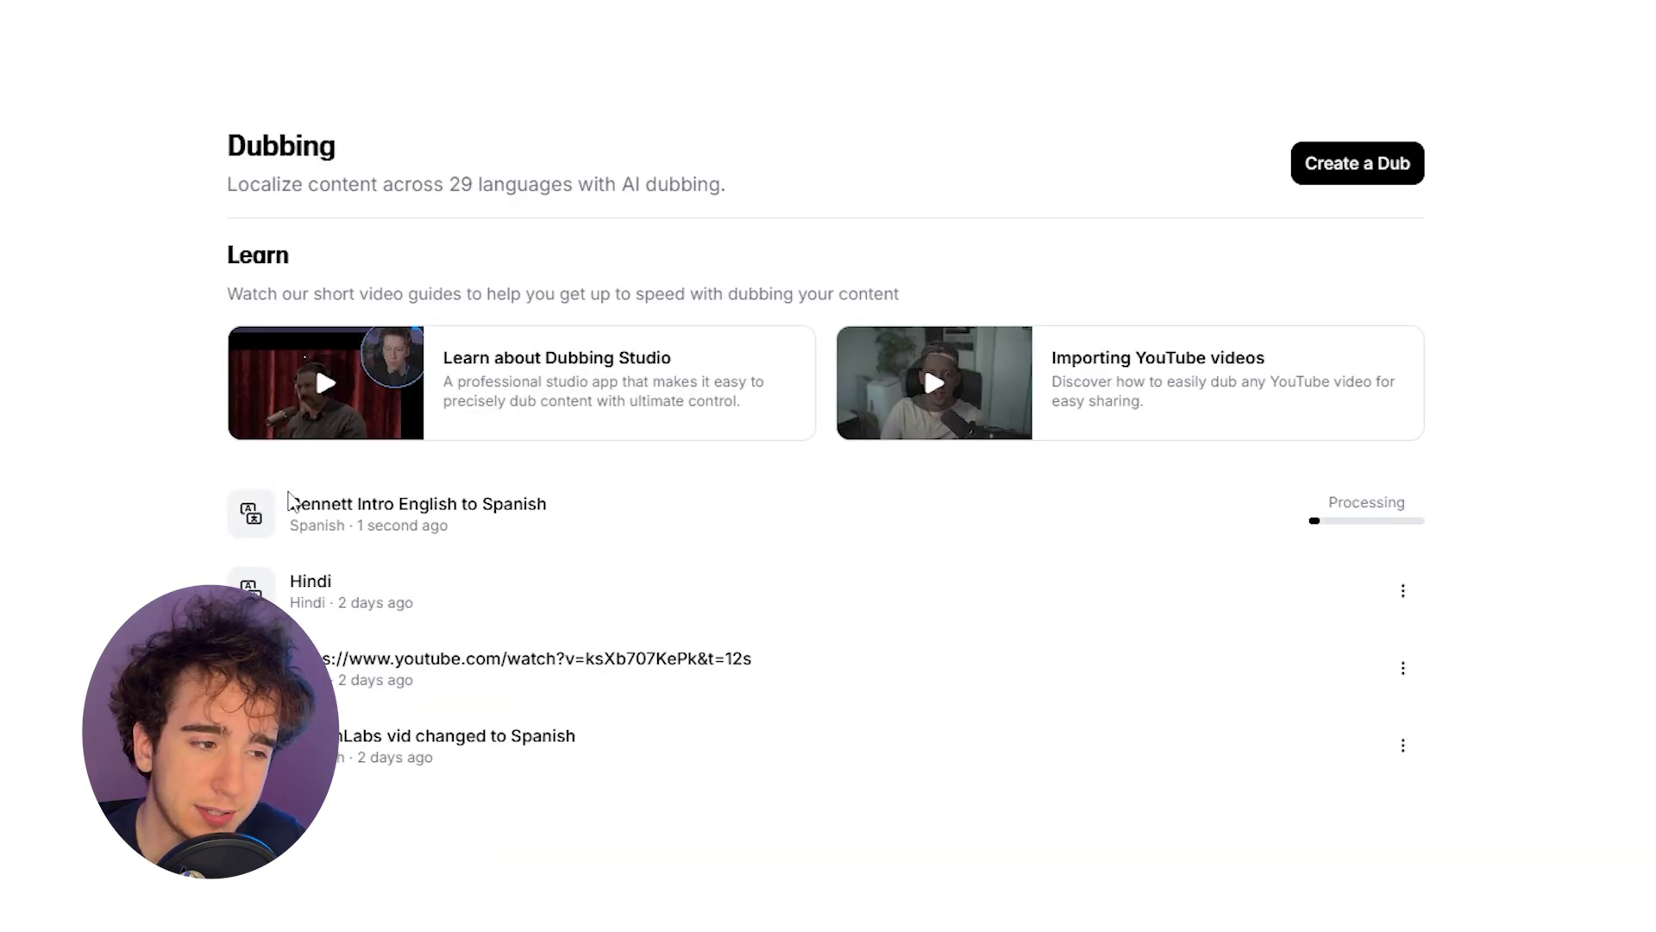
pyautogui.moveTo(292, 505); pyautogui.dragTo(1553, 498)
pyautogui.moveTo(438, 507)
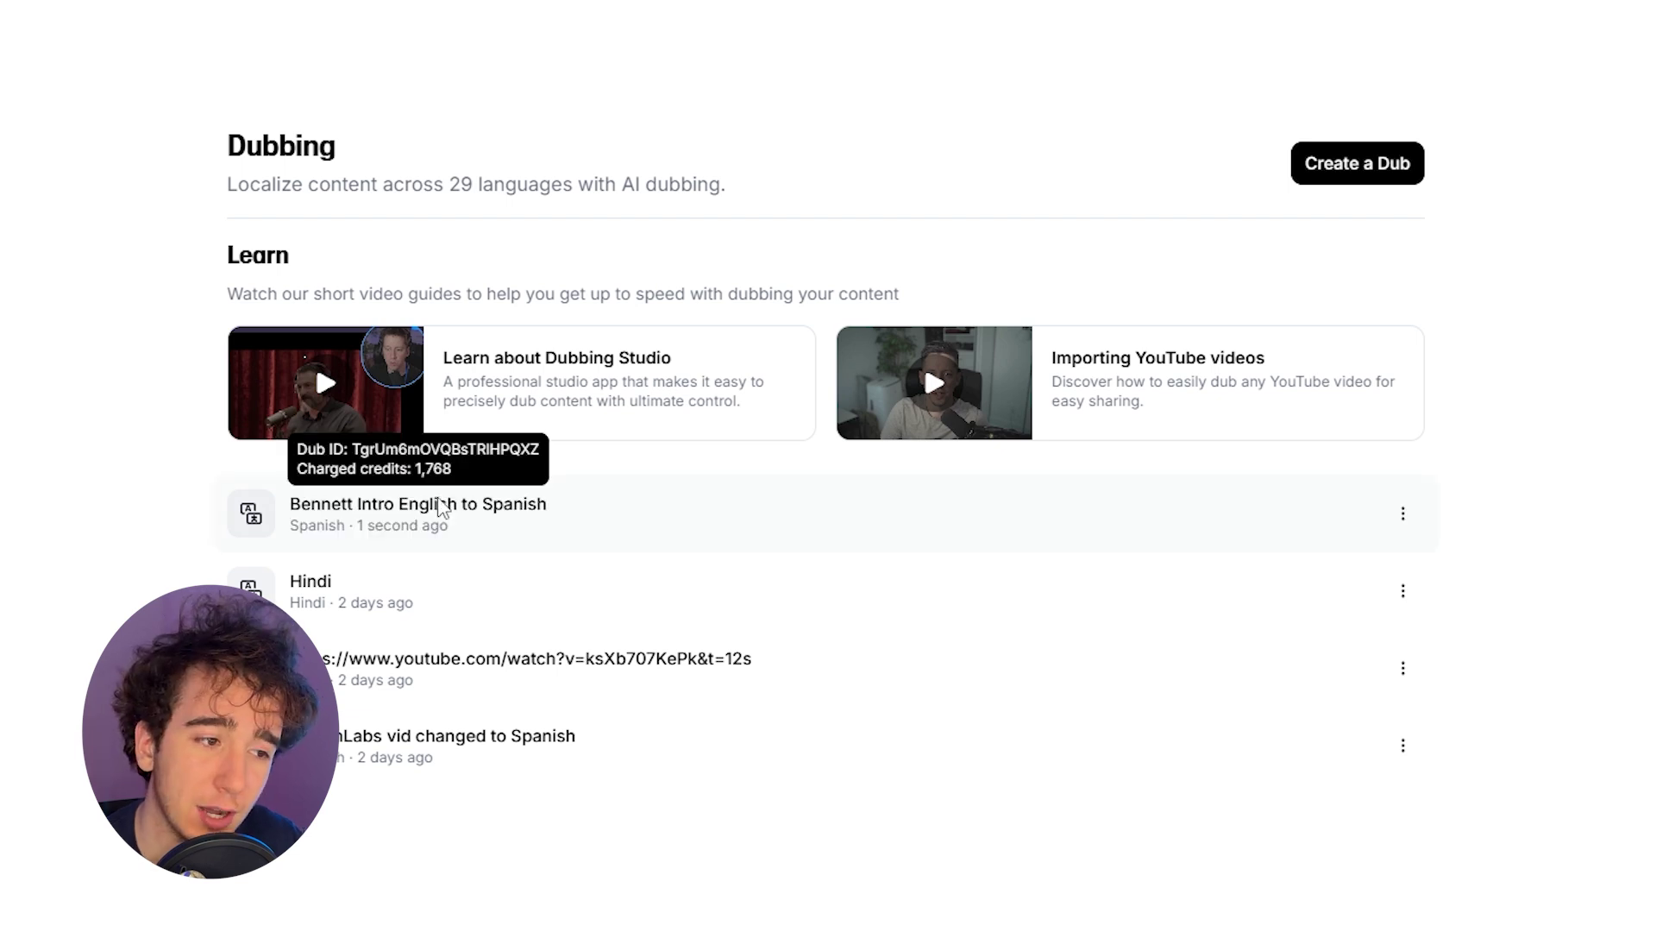
pyautogui.click(720, 353)
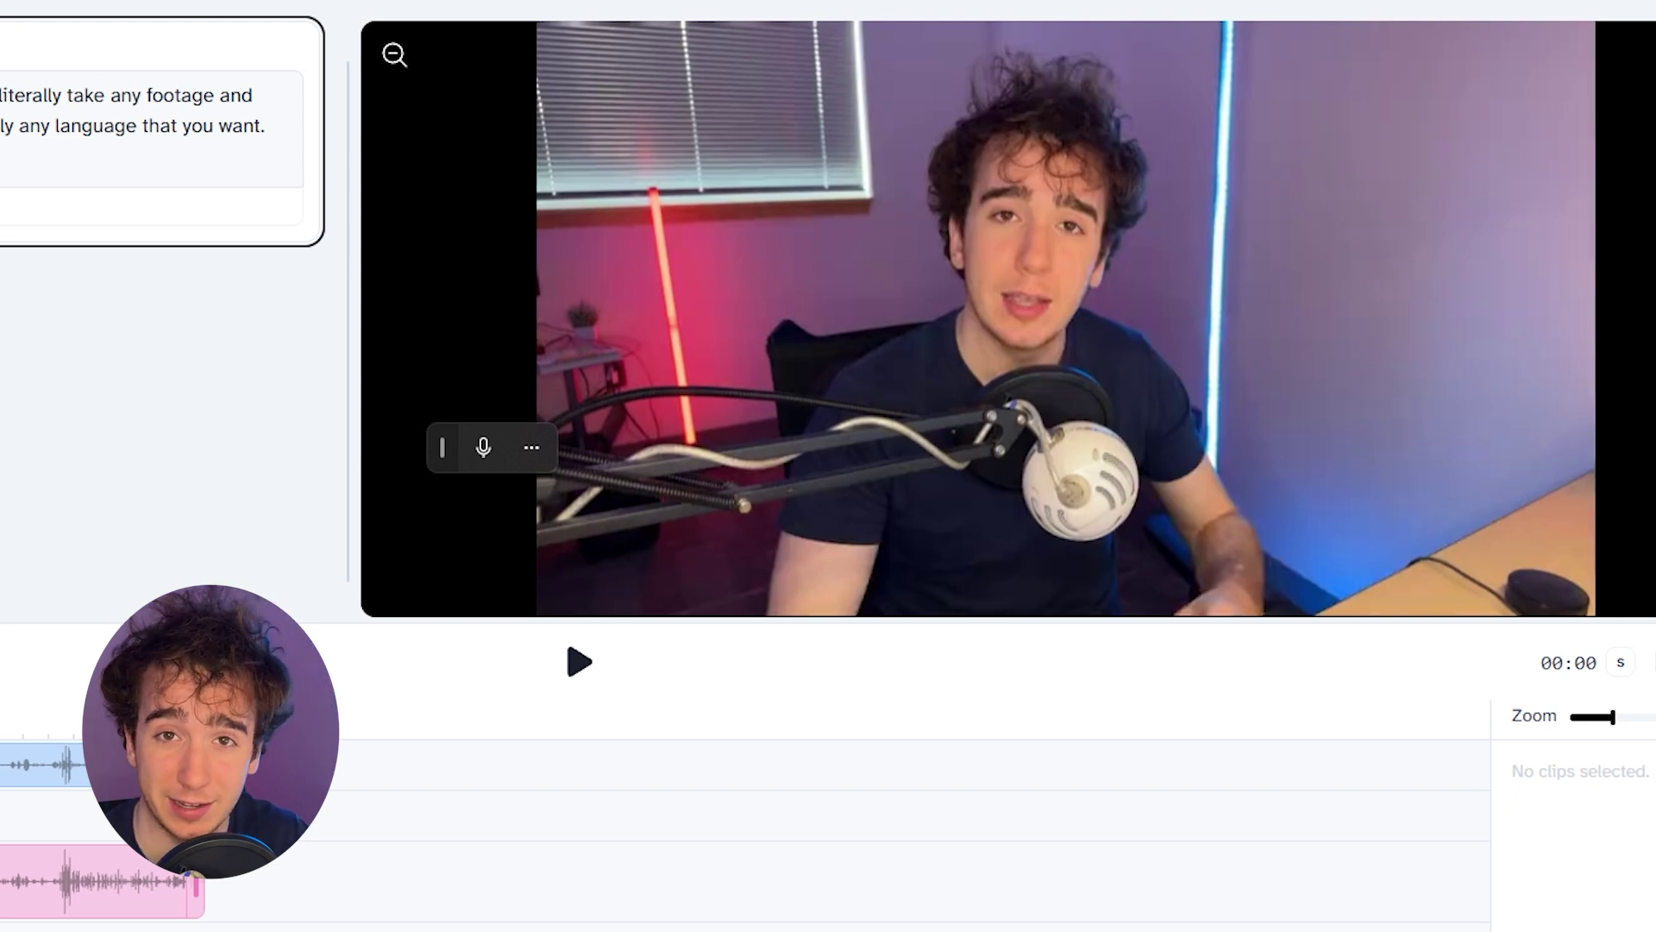
# Step: Play the intro preview, then switch to the Spanish version and select its audio clip
pyautogui.press('space')
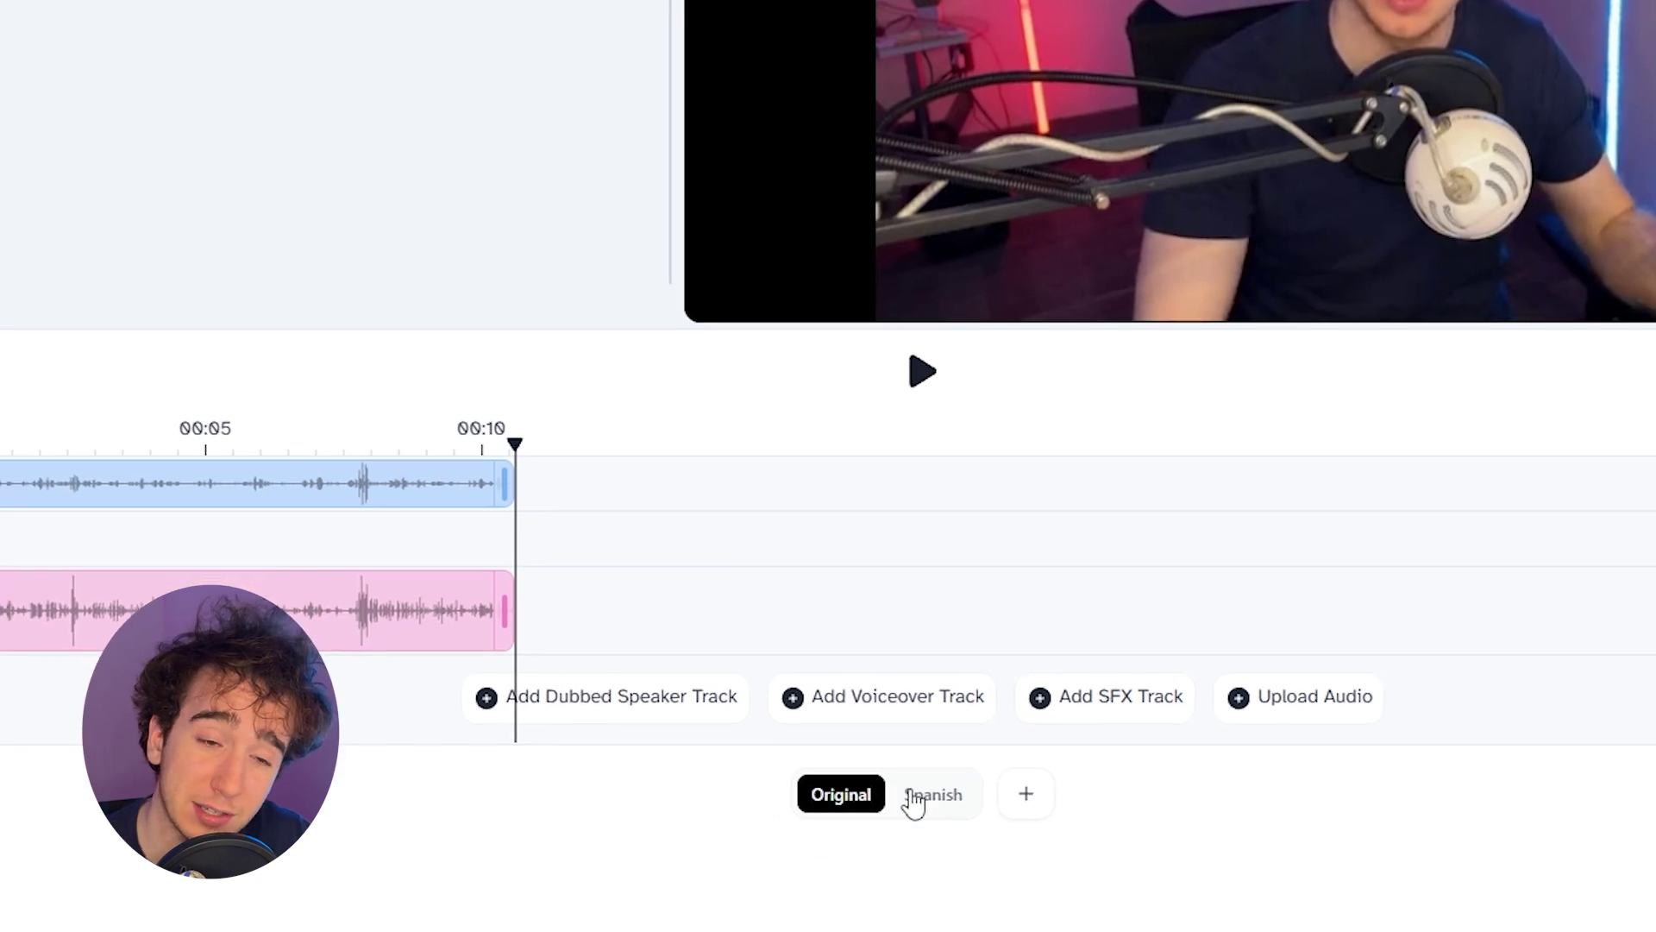
pyautogui.click(915, 798)
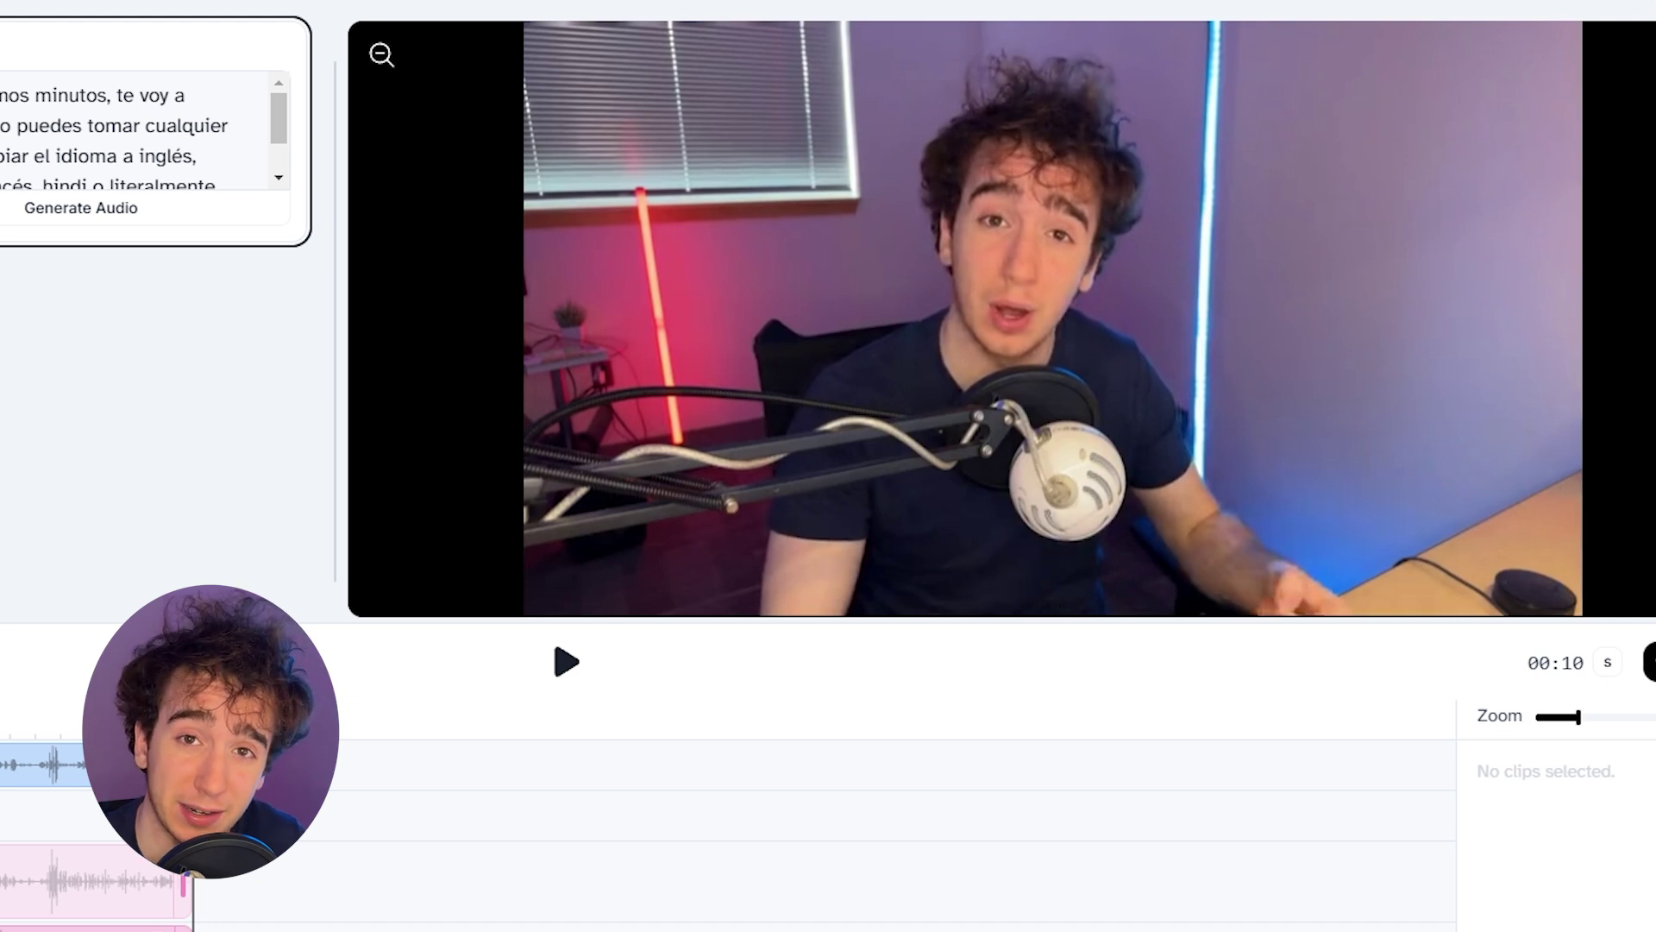
pyautogui.click(129, 899)
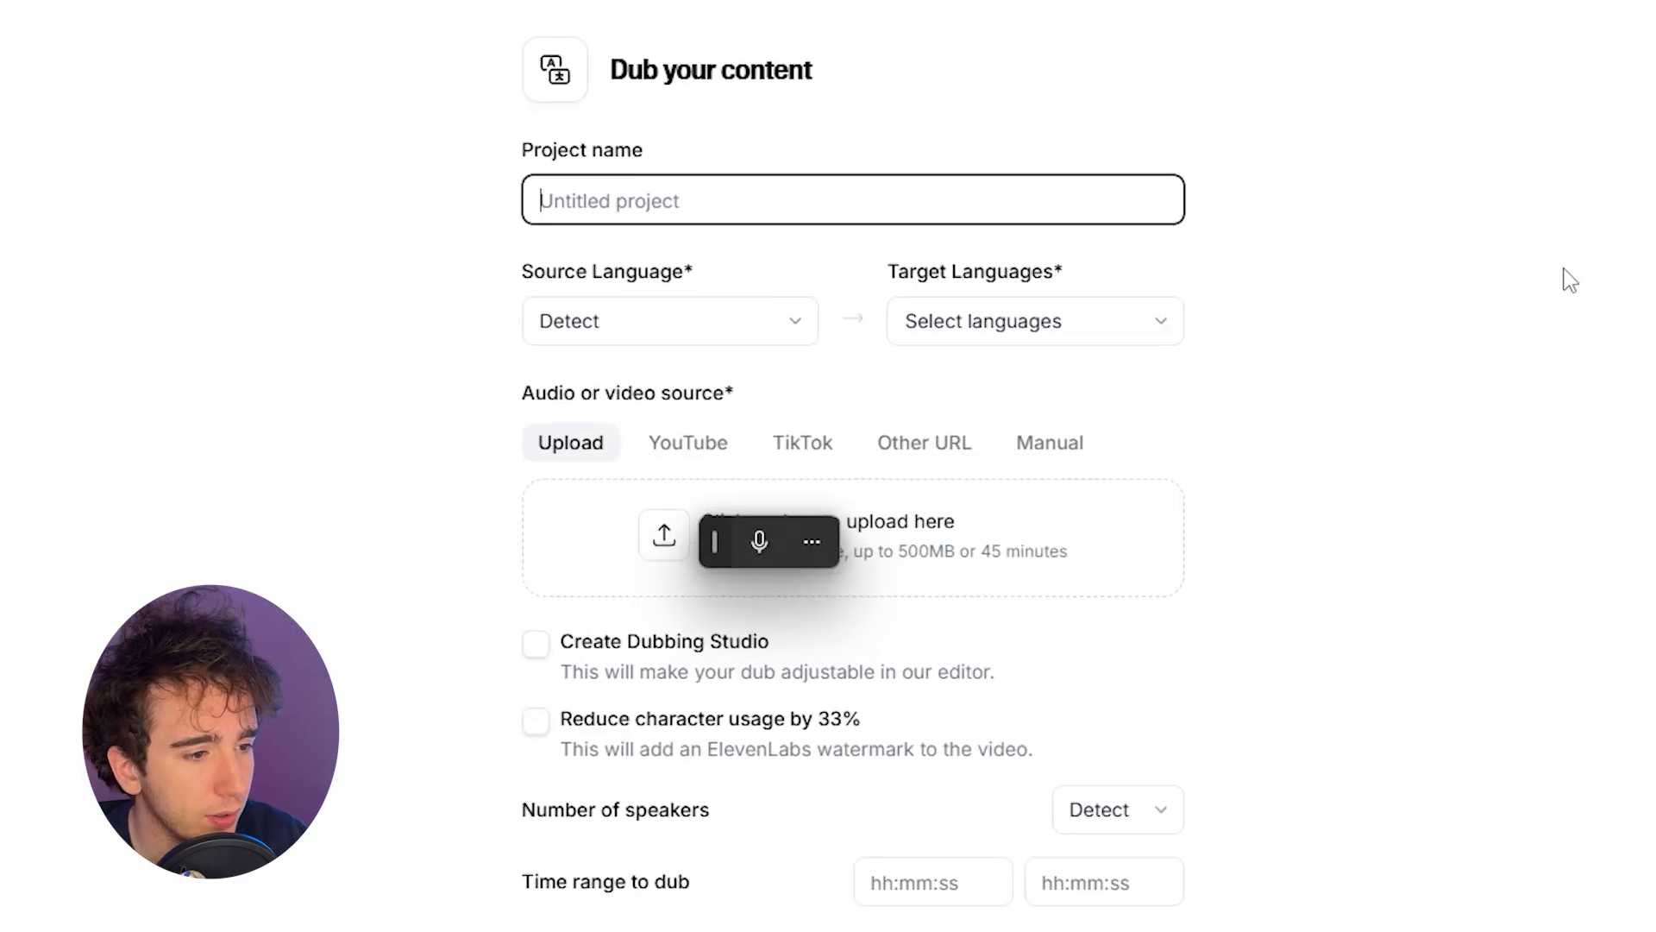
# Step: Name the dub as the English-to-French intro, target French, enable Dubbing Studio, and play the preview
pyautogui.write('Bennett Intro Enlgli')
pyautogui.press('BackSpace')
pyautogui.press('BackSpace')
pyautogui.press('BackSpace')
pyautogui.press('BackSpace')
pyautogui.write('glish to Fren')
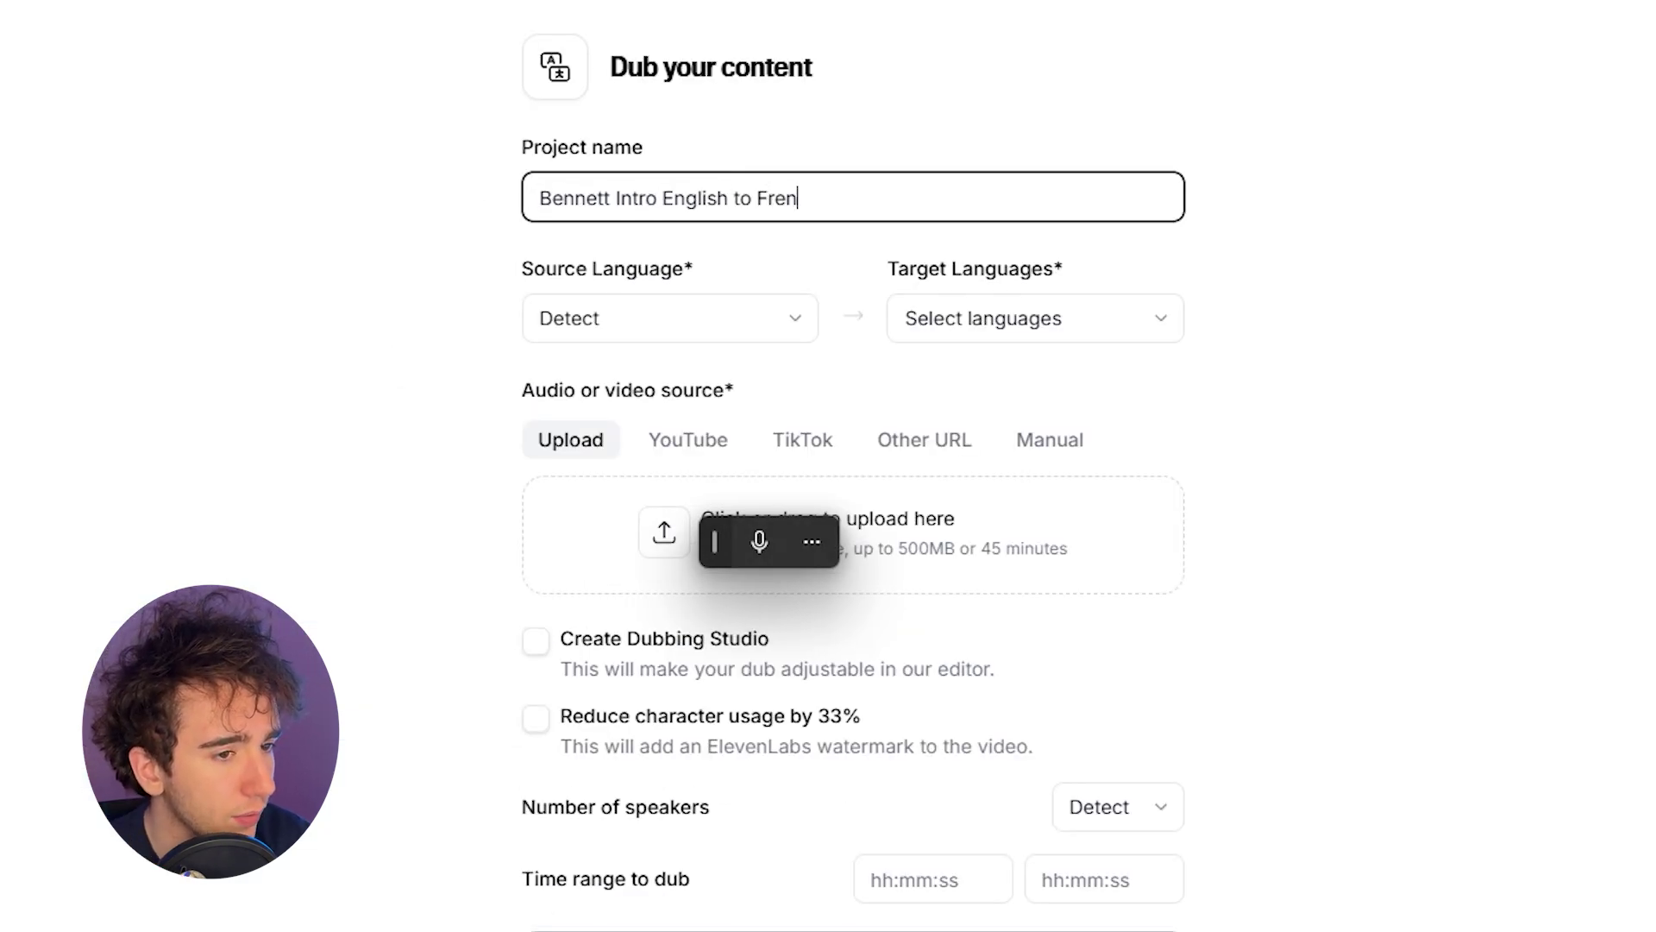
pyautogui.write('ch')
pyautogui.click(983, 318)
pyautogui.click(949, 595)
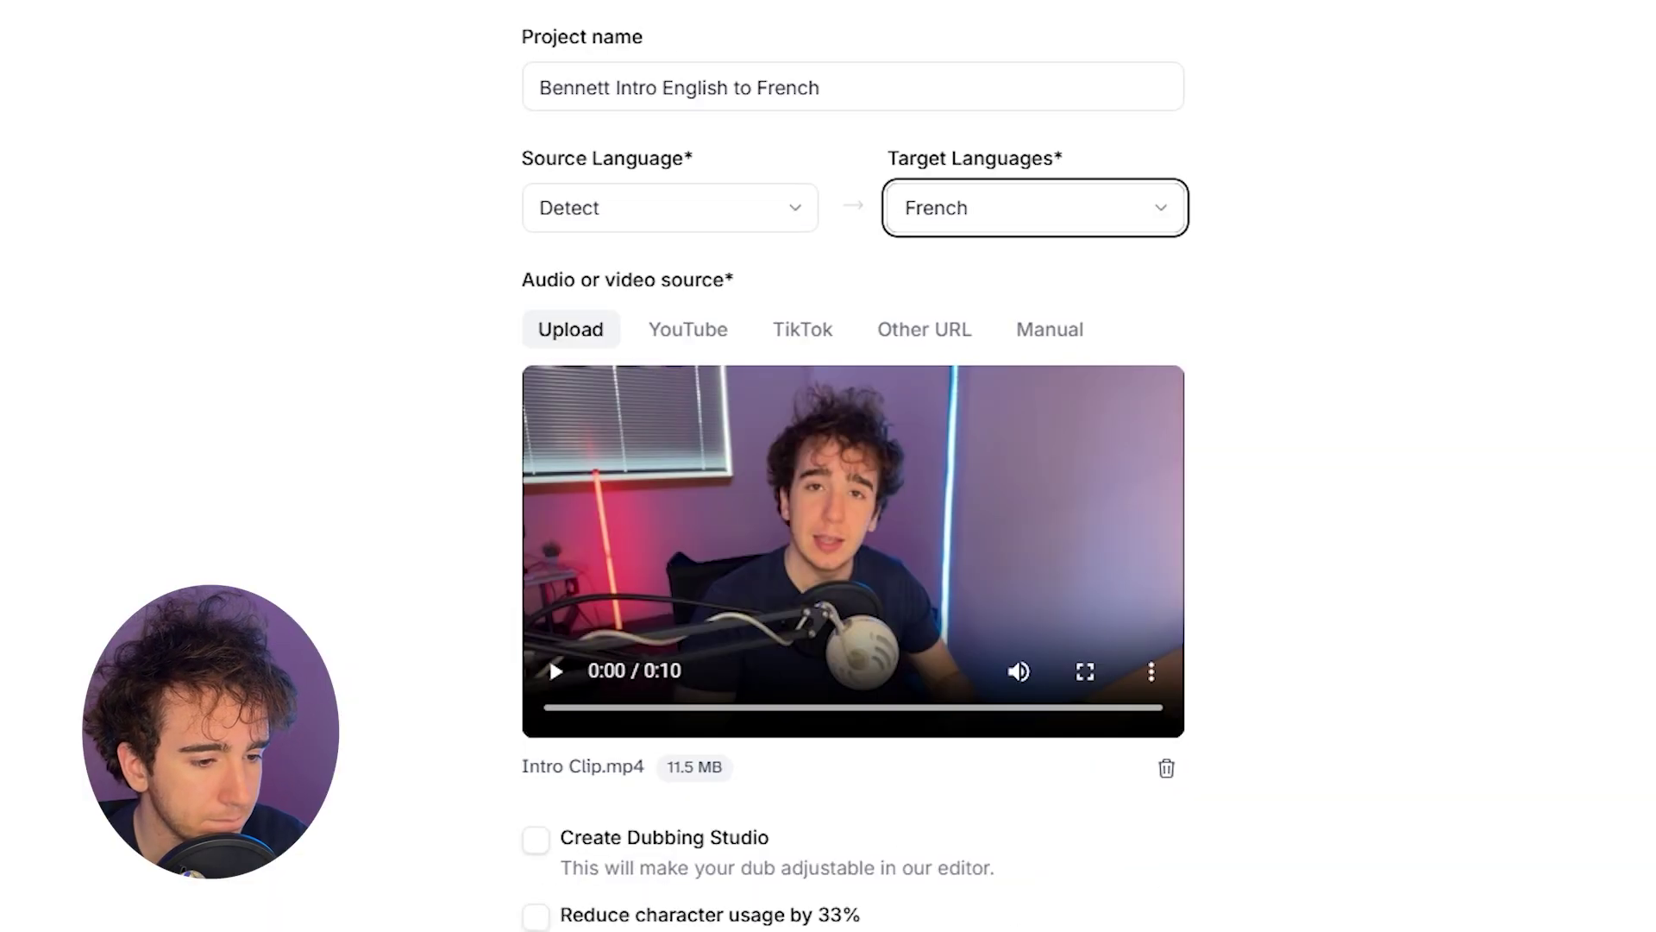
pyautogui.click(539, 841)
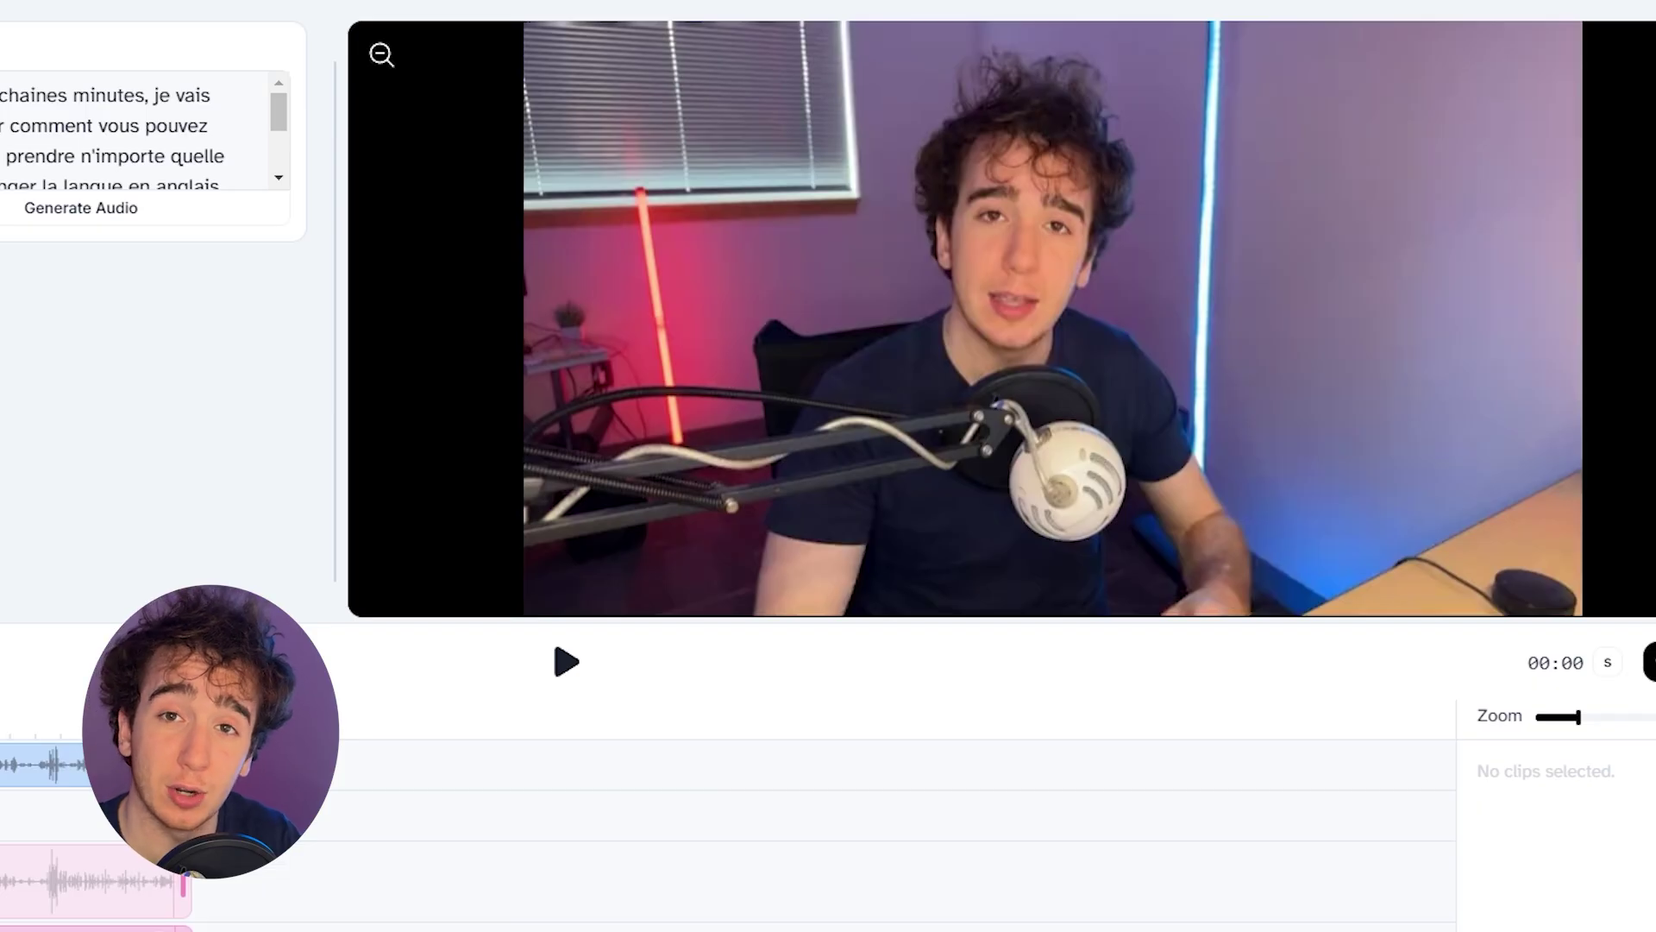
pyautogui.press('space')
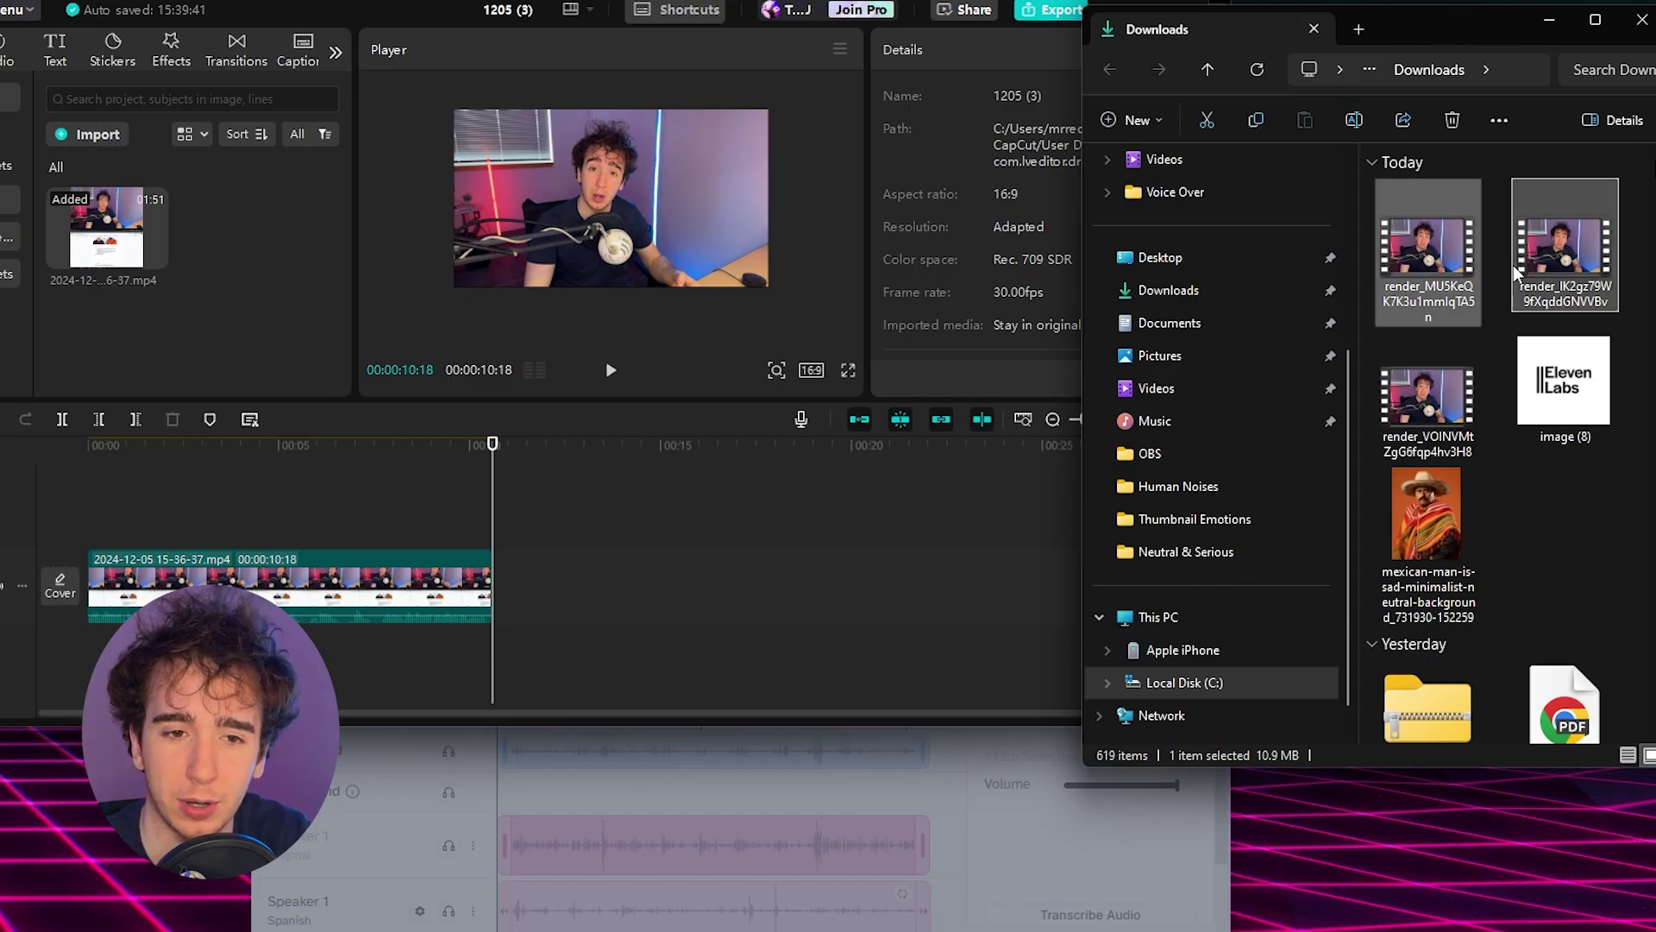
# Step: Drag the three dub render MP4s from Downloads onto the CapCut timeline and return the playhead to 0
pyautogui.keyDown('shift'); pyautogui.click(1428, 405); pyautogui.keyUp('shift')
pyautogui.moveTo(1428, 406); pyautogui.dragTo(535, 656)
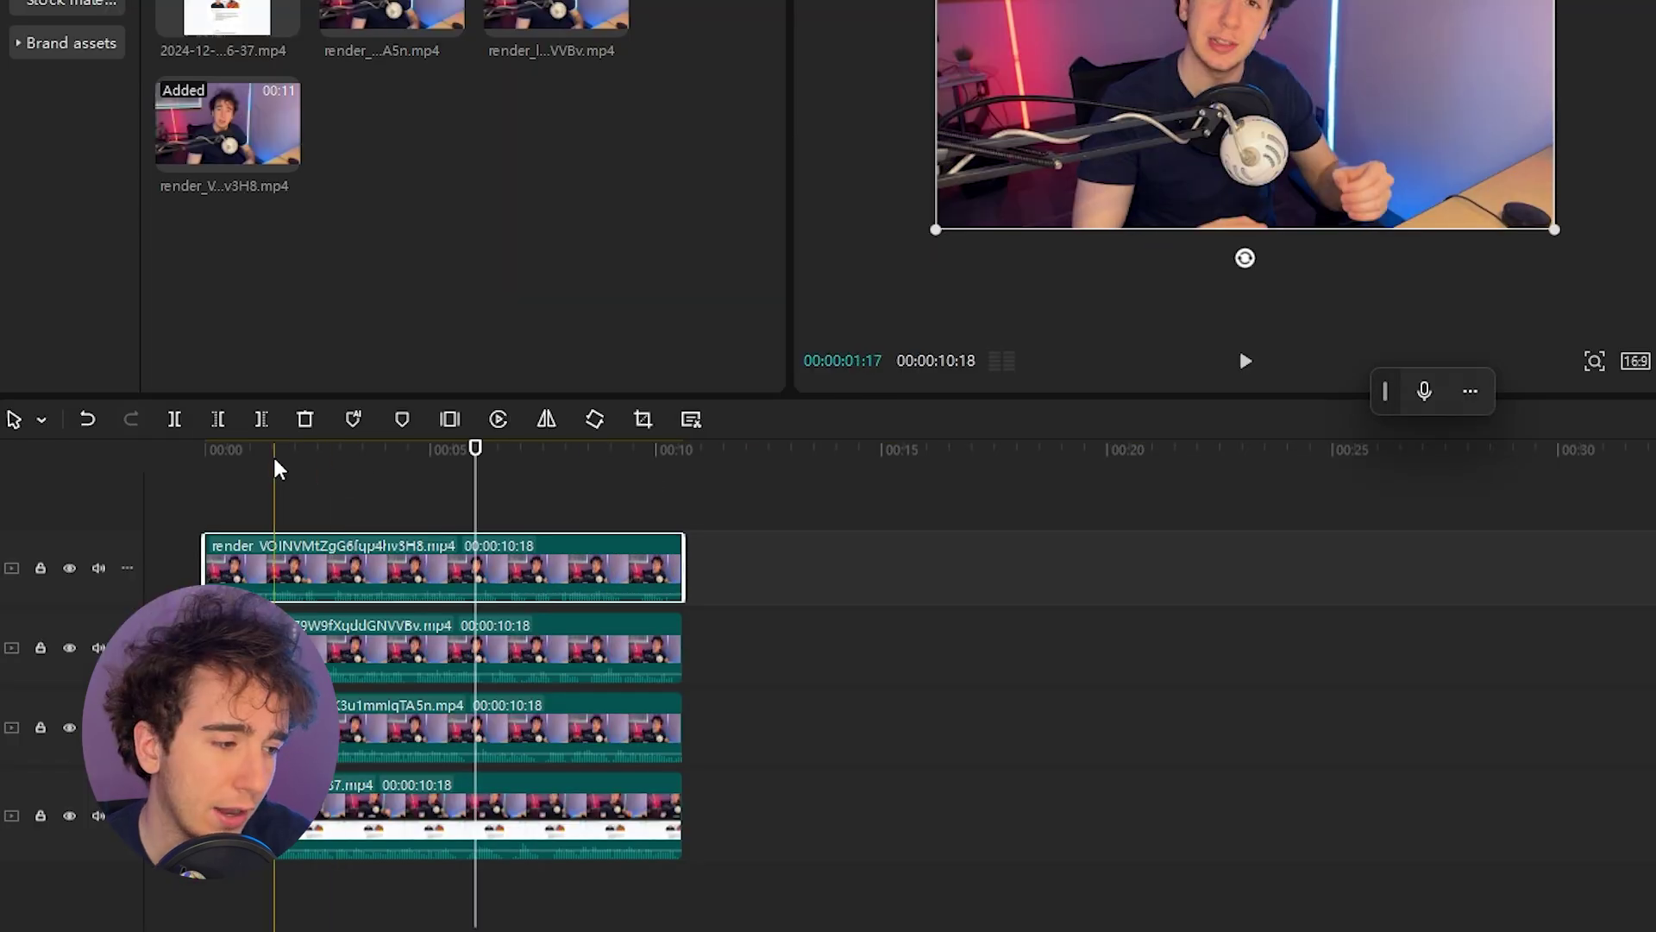
pyautogui.click(147, 484)
pyautogui.moveTo(274, 496); pyautogui.dragTo(89, 494)
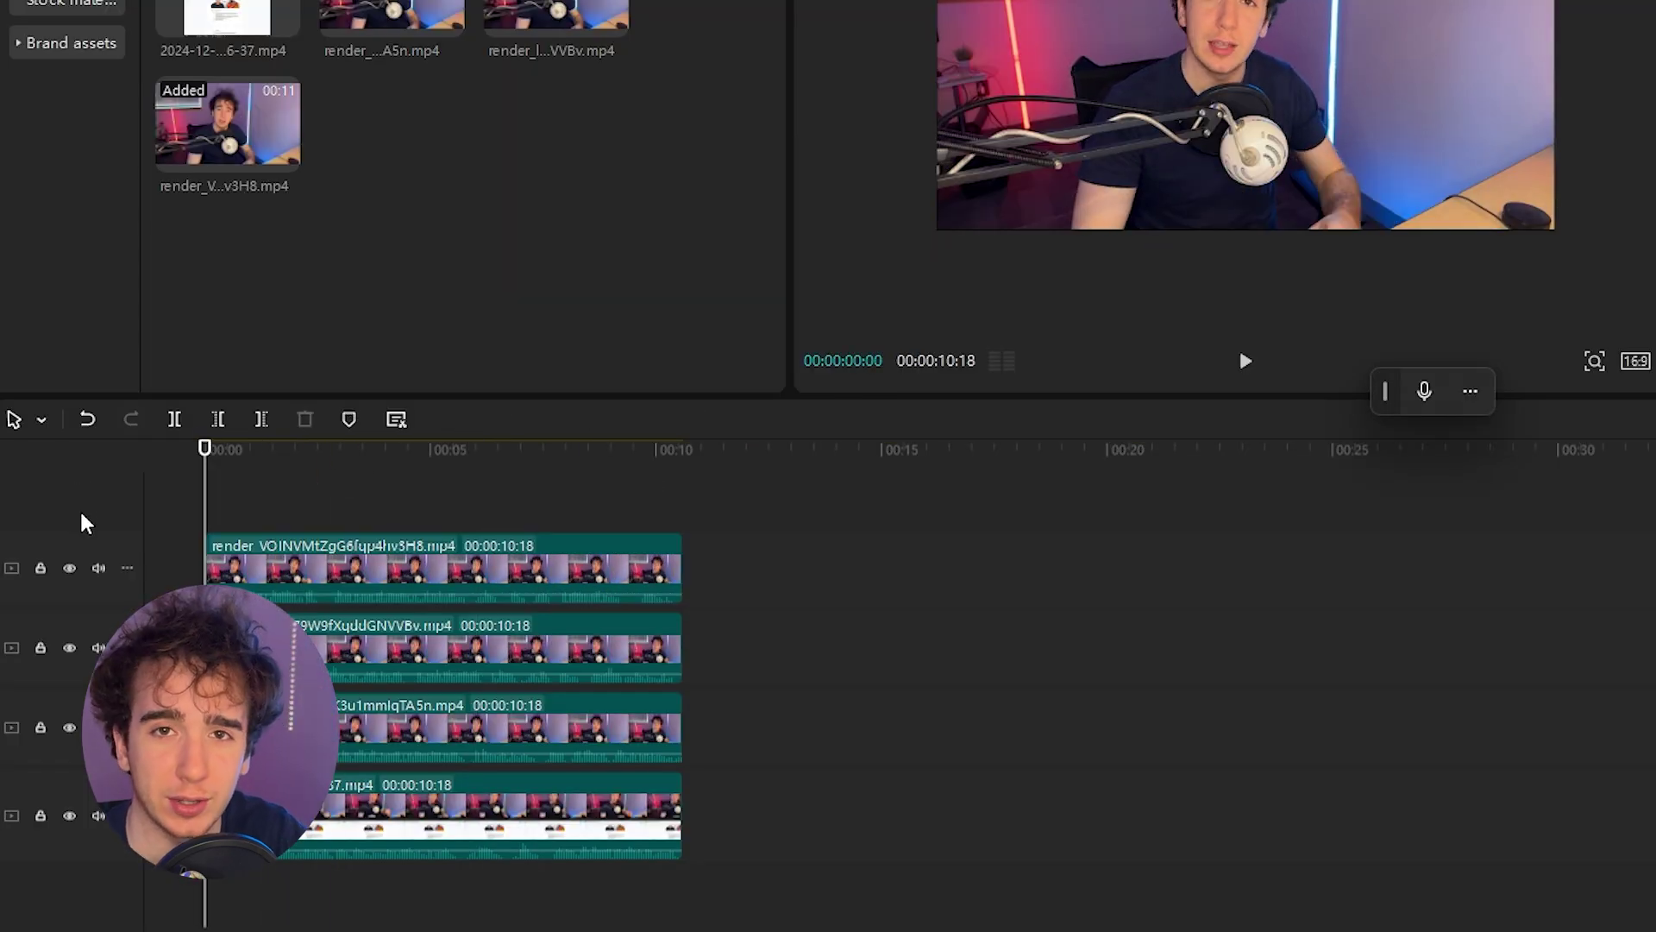